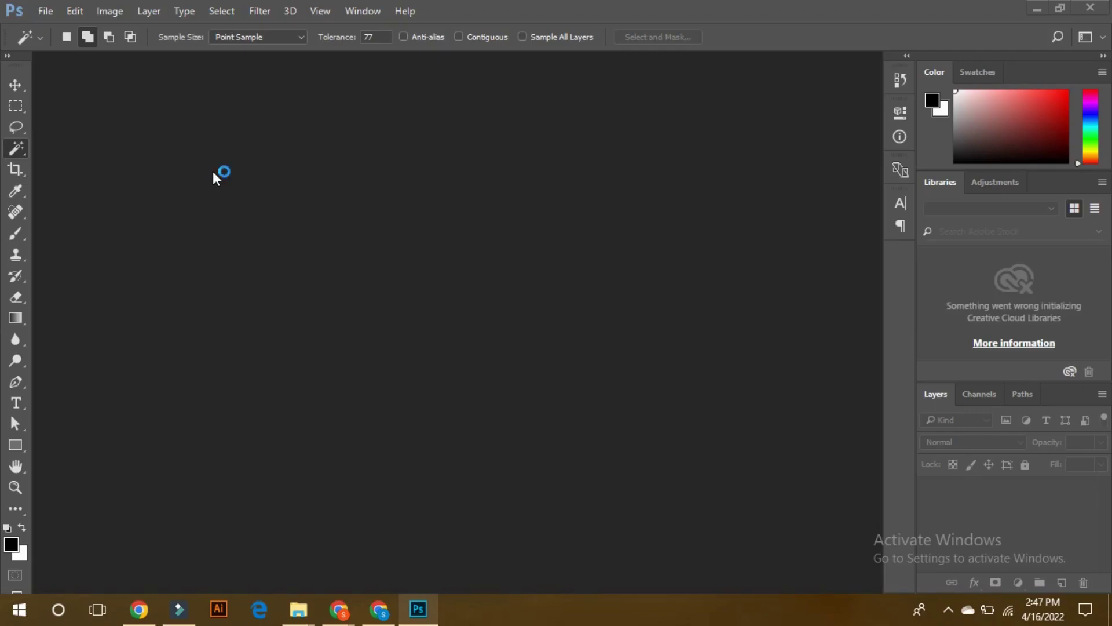
Open the New Document dialog from the File menu
left_click(46, 11)
left_click(57, 30)
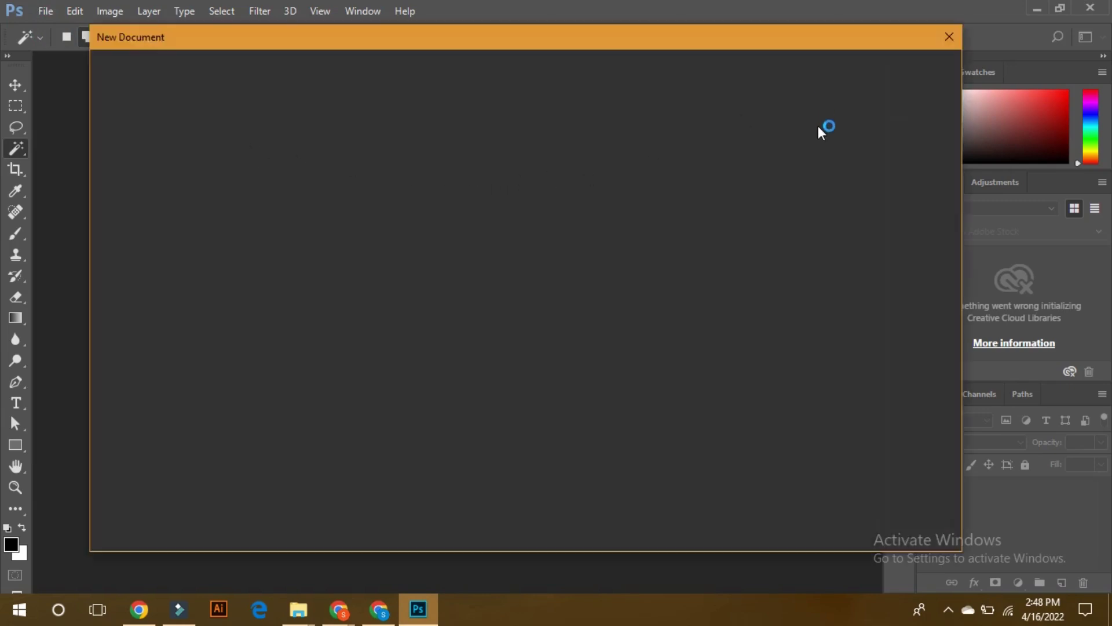
Create Untitled-1 as a white 1000 × 1000 pixel document
double_click(761, 186)
type("1000")
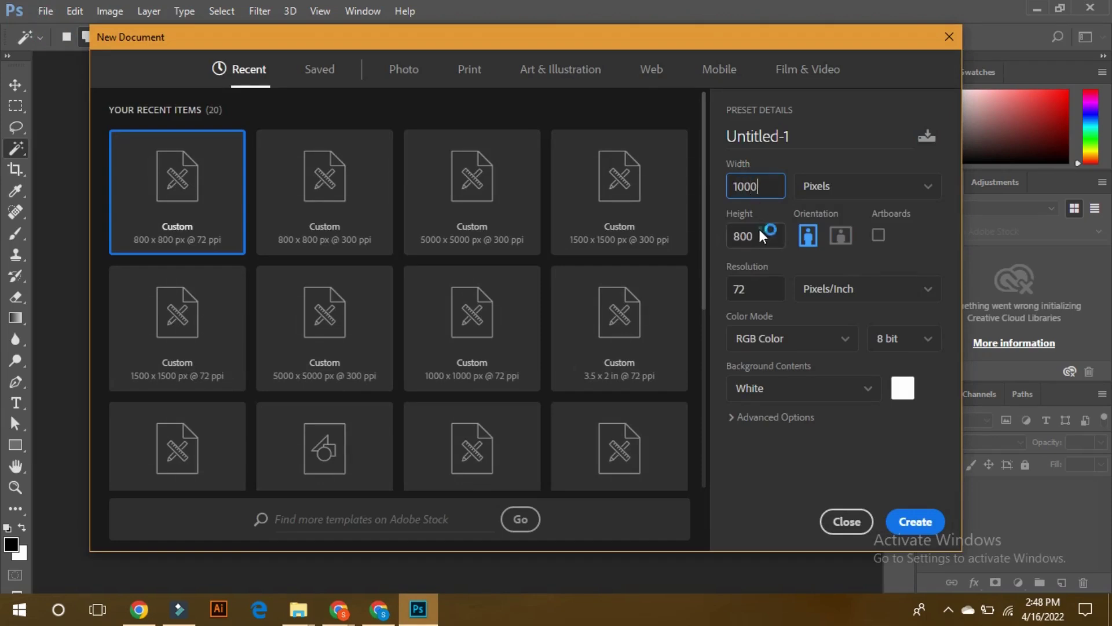
double_click(761, 235)
type("1000")
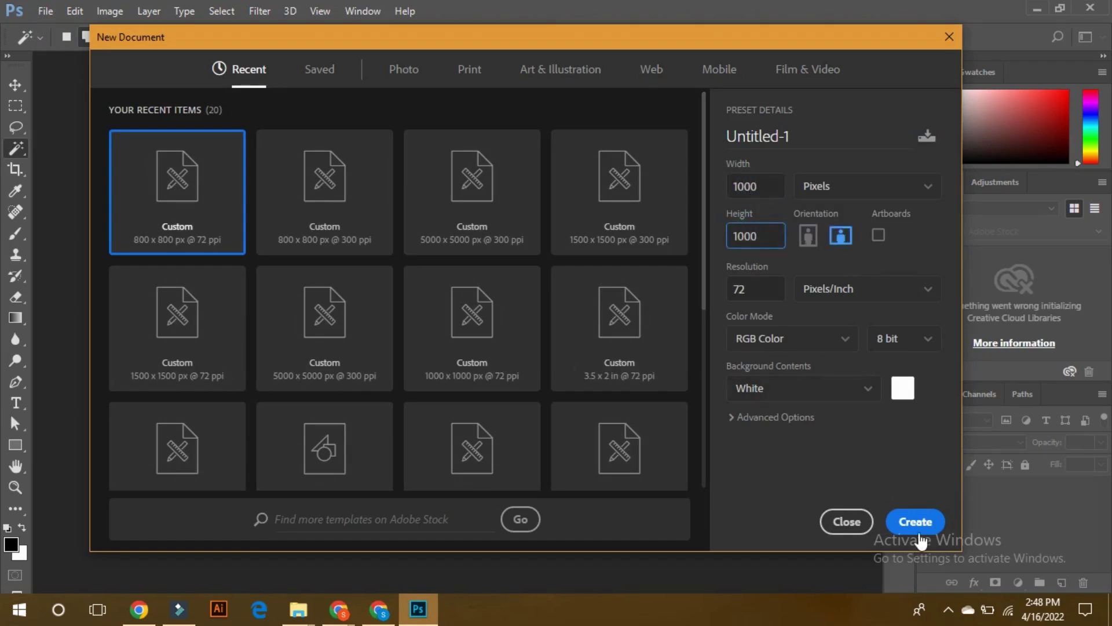
left_click(915, 522)
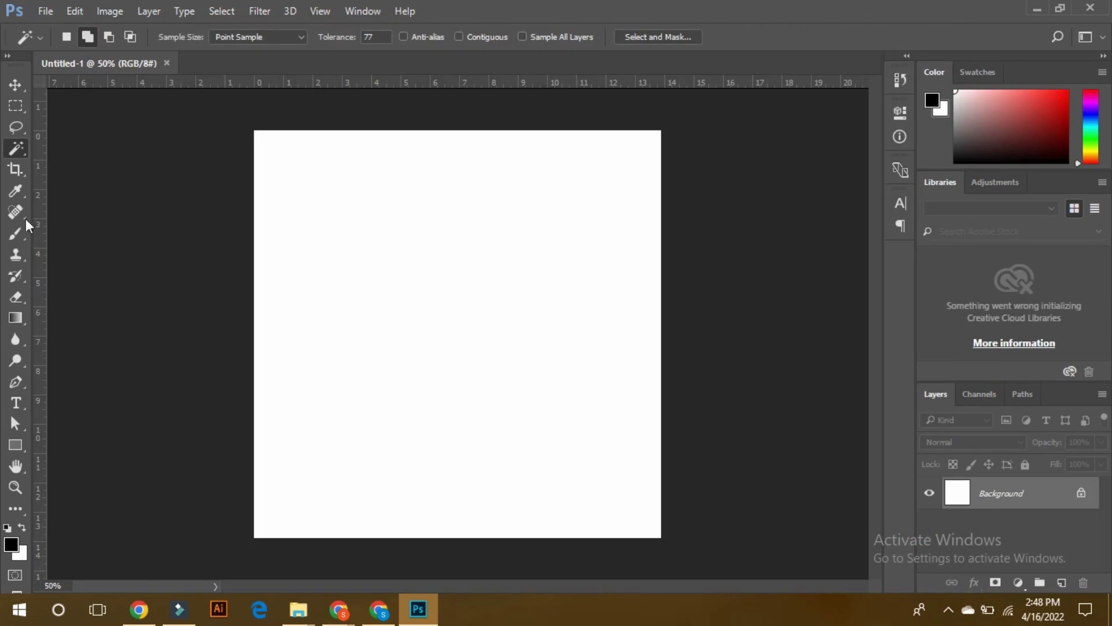
Brush the Background bright green (#00d924) and add an empty Layer 1 above it
left_click(16, 234)
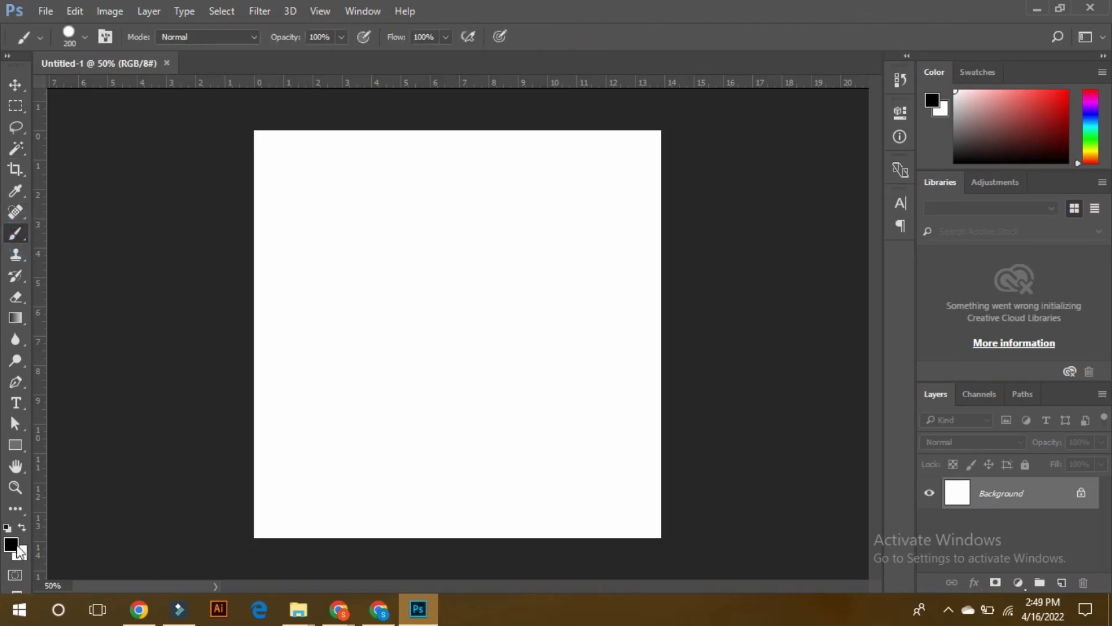
left_click(17, 547)
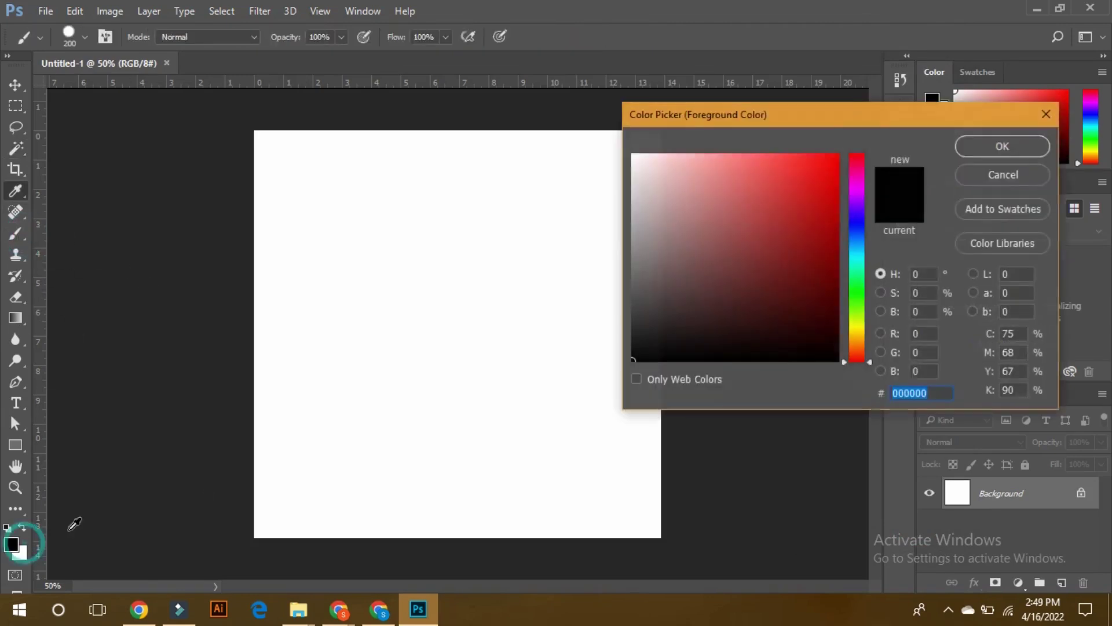
left_click(857, 287)
left_click_drag(832, 222, 836, 184)
left_click(1022, 146)
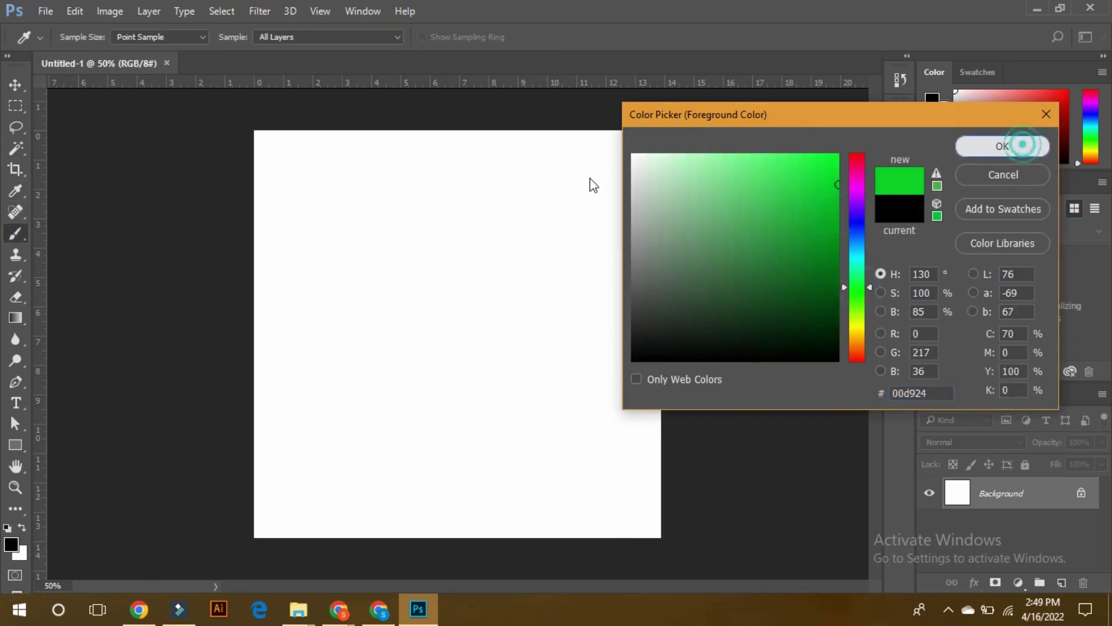
mouse_move(675, 132)
left_mouse_down()
mouse_move(157, 192)
mouse_move(306, 248)
mouse_move(770, 255)
mouse_move(695, 359)
mouse_move(127, 440)
mouse_move(556, 464)
mouse_move(658, 497)
mouse_move(534, 484)
mouse_move(551, 513)
left_mouse_up()
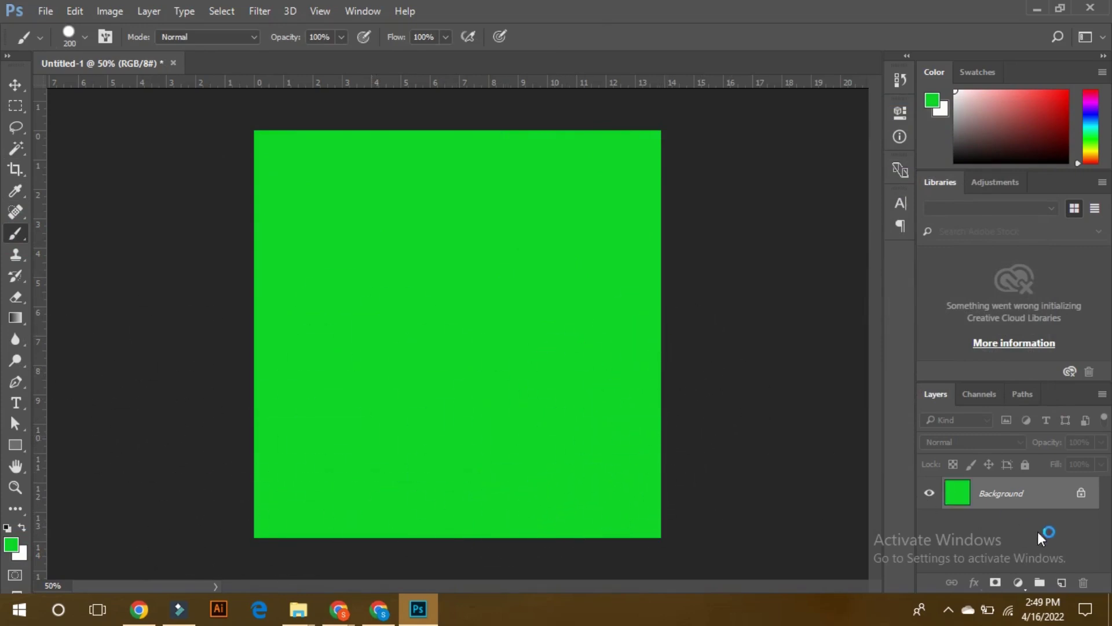
left_click(1062, 582)
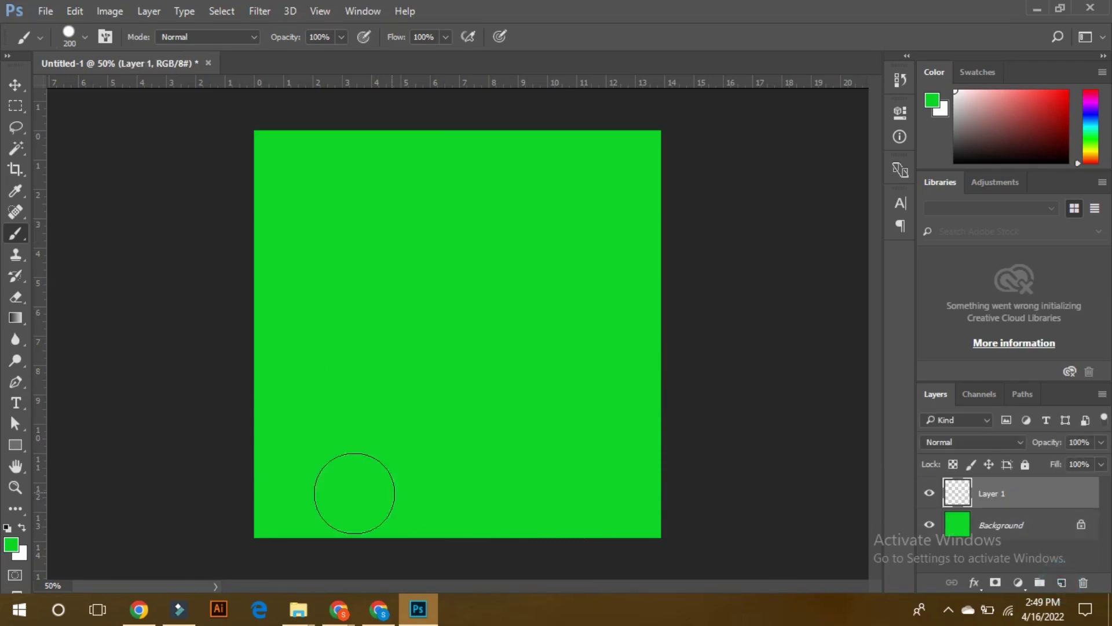
Paint Layer 1 solid red (#d90000) and add an empty Layer 2 on top
left_click(12, 550)
left_click(858, 155)
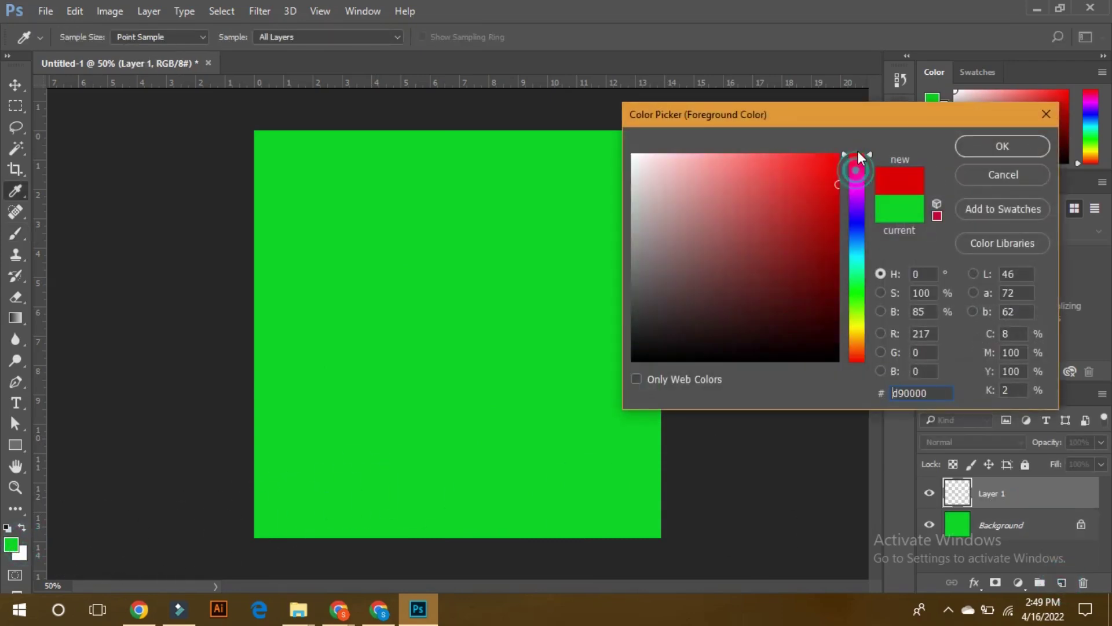
left_click(981, 145)
mouse_move(672, 137)
left_mouse_down()
mouse_move(351, 139)
mouse_move(313, 153)
mouse_move(313, 207)
mouse_move(715, 221)
mouse_move(810, 264)
mouse_move(193, 313)
mouse_move(293, 402)
mouse_move(279, 366)
mouse_move(106, 405)
mouse_move(159, 496)
mouse_move(203, 541)
left_mouse_up()
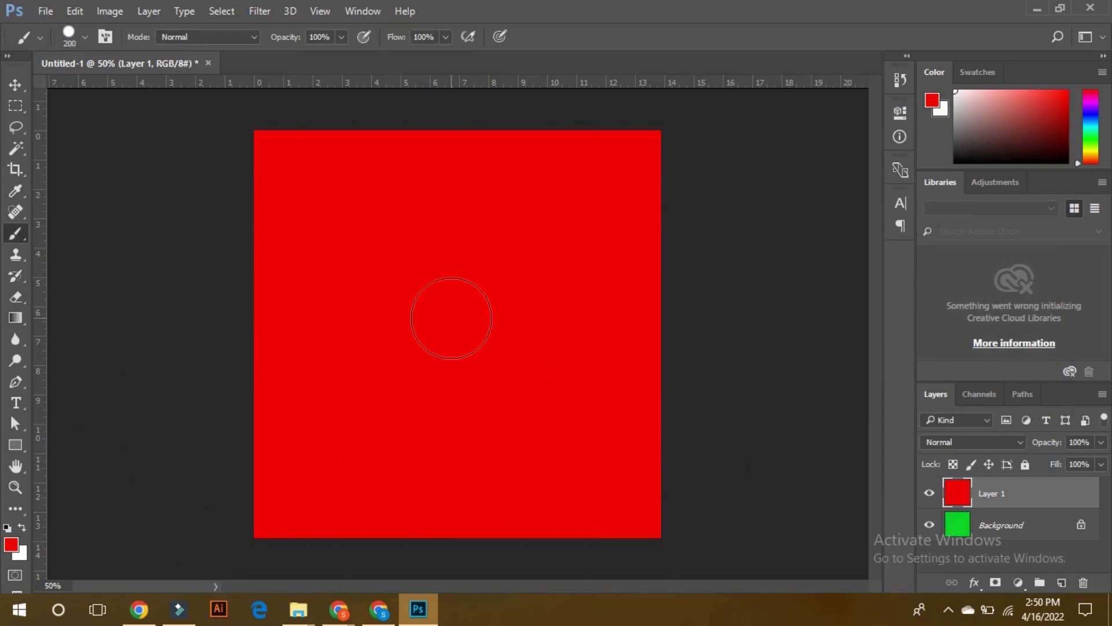
left_click(1061, 583)
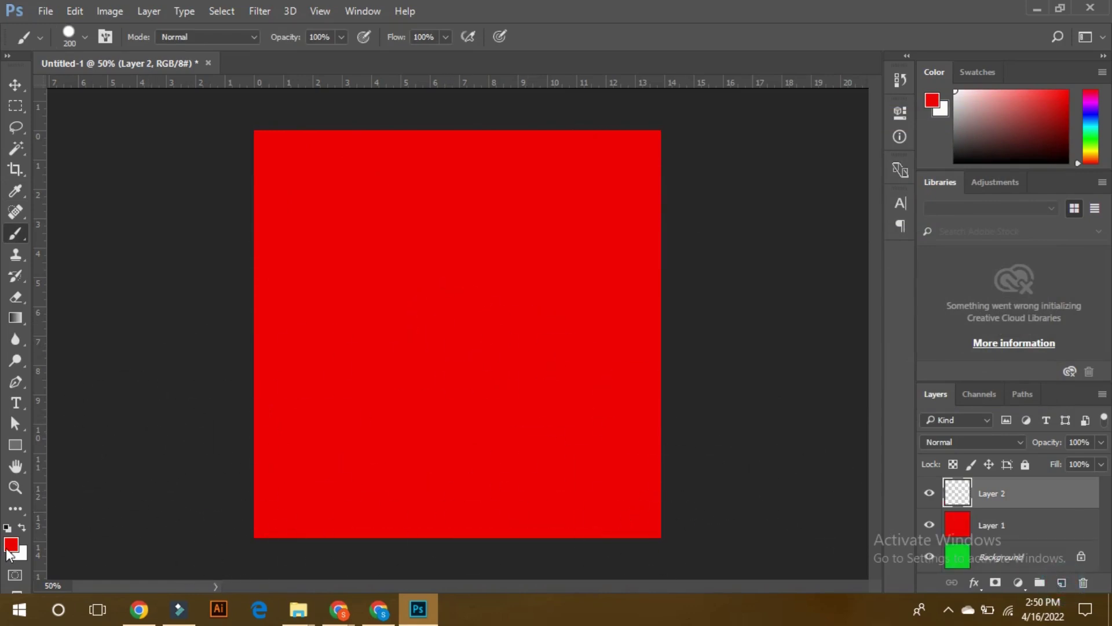
Set the foreground colour to bright blue (#001eff)
left_click(10, 545)
left_click(856, 228)
left_click(817, 155)
left_click(988, 150)
Brush solid blue over the entire canvas on Layer 2
key("b")
mouse_move(665, 154)
left_mouse_down()
mouse_move(442, 142)
mouse_move(307, 162)
mouse_move(734, 177)
left_mouse_up()
left_click_drag(186, 211, 739, 253)
mouse_move(50, 281)
left_mouse_down()
mouse_move(628, 315)
mouse_move(709, 352)
mouse_move(571, 427)
mouse_move(636, 452)
mouse_move(680, 516)
mouse_move(548, 491)
mouse_move(479, 523)
mouse_move(310, 422)
mouse_move(253, 496)
mouse_move(248, 526)
left_mouse_up()
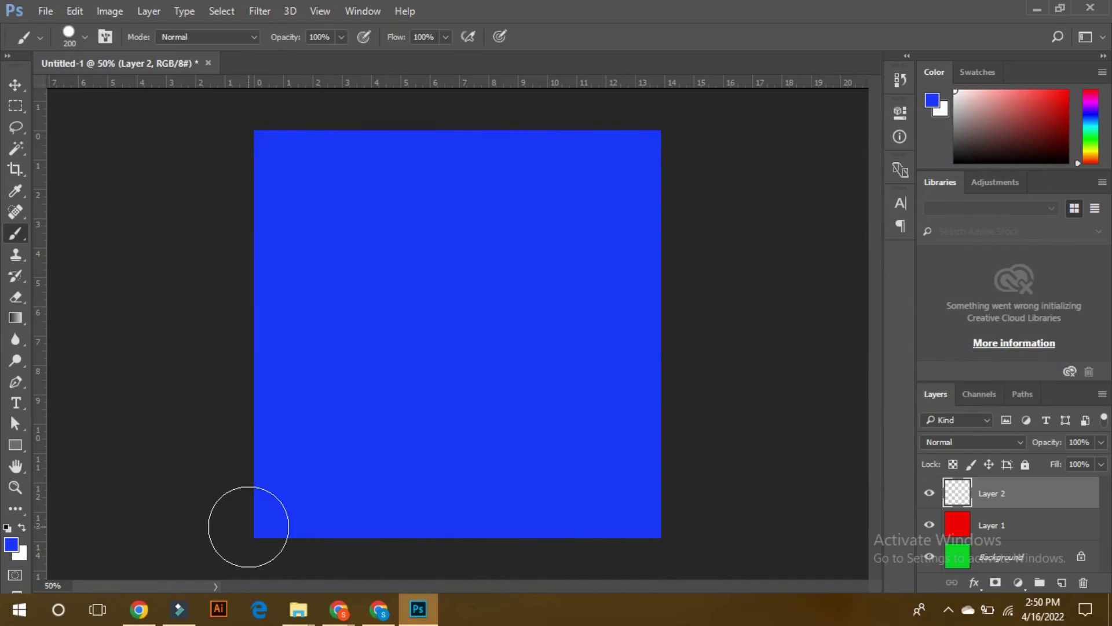
left_click(16, 84)
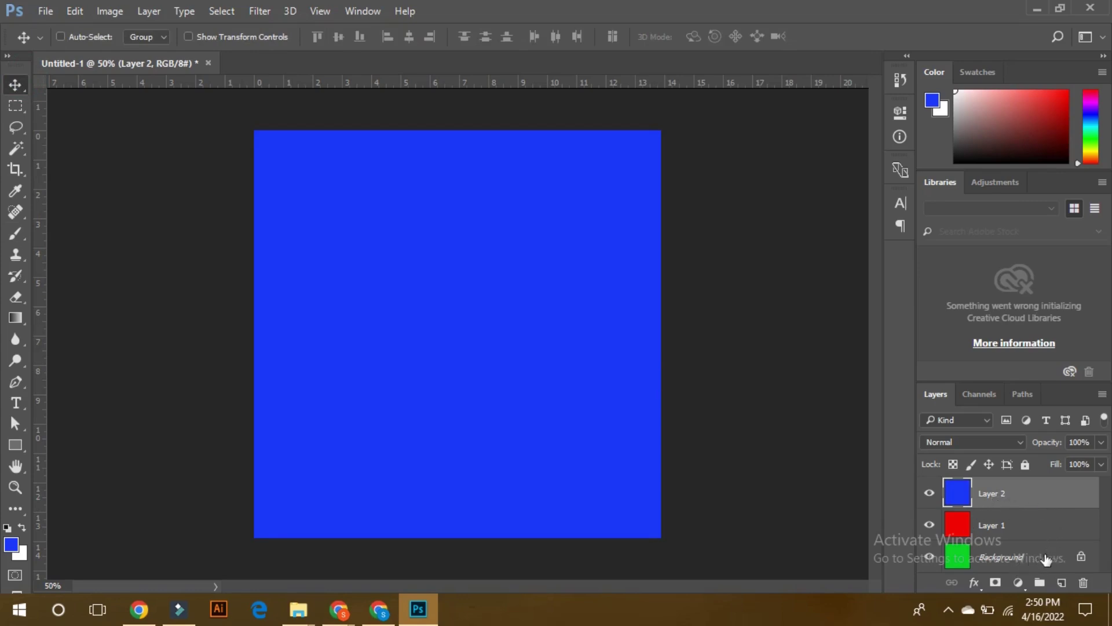
left_click(1021, 558)
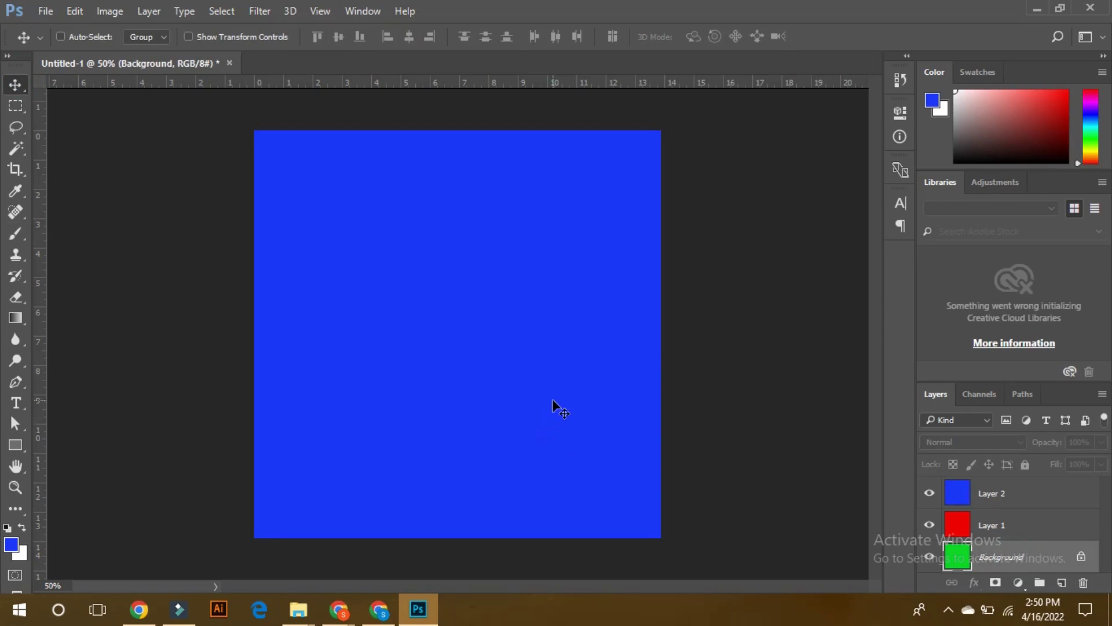
left_click(589, 351)
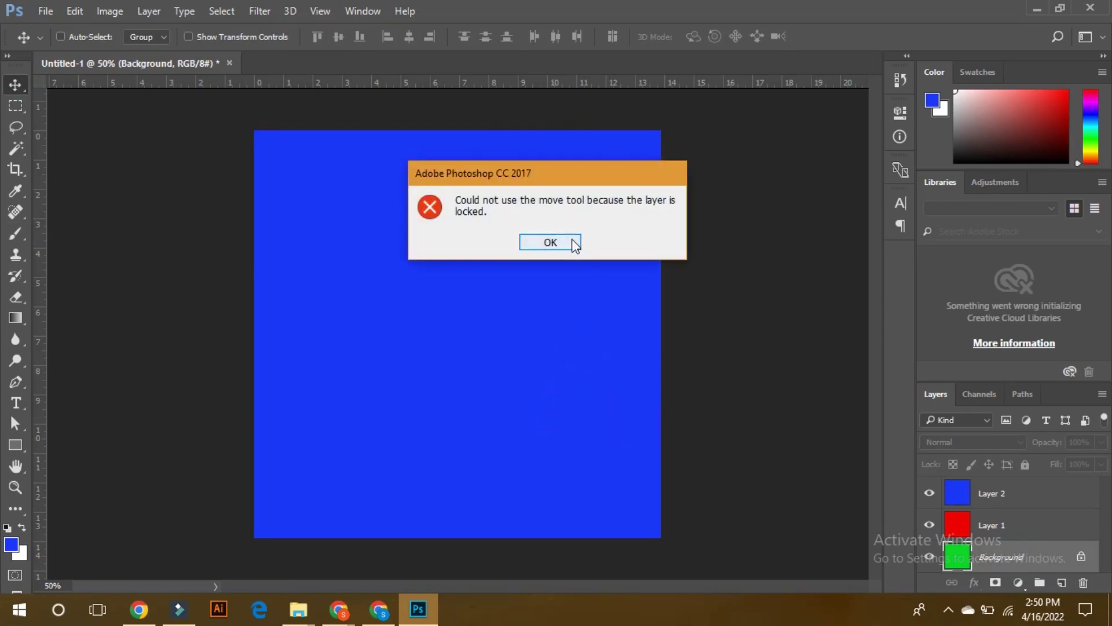
left_click(572, 239)
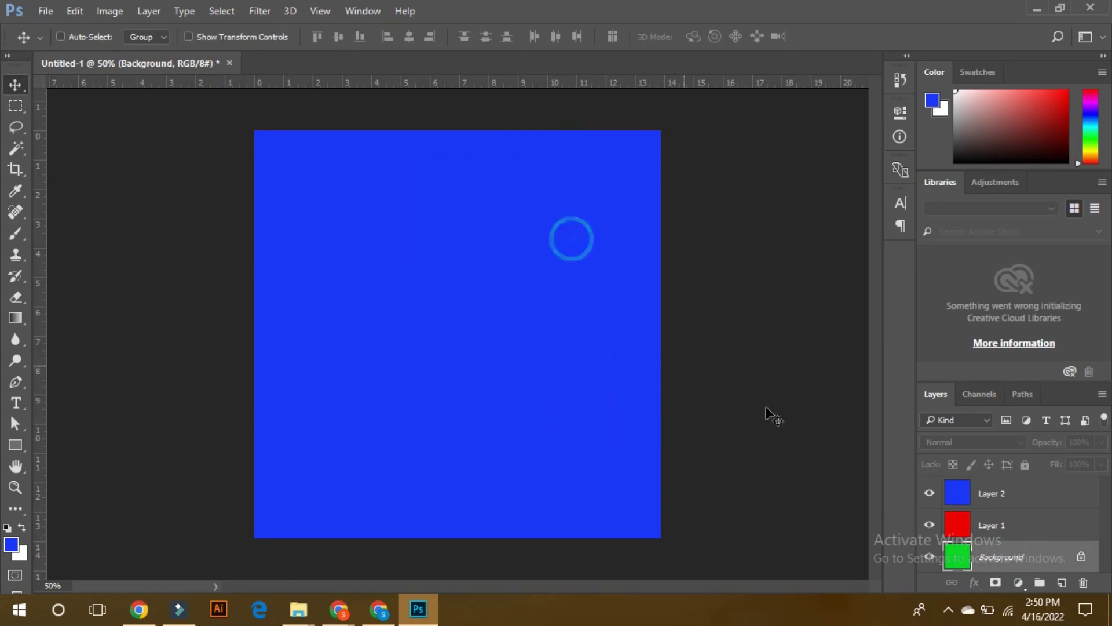
left_click(995, 528)
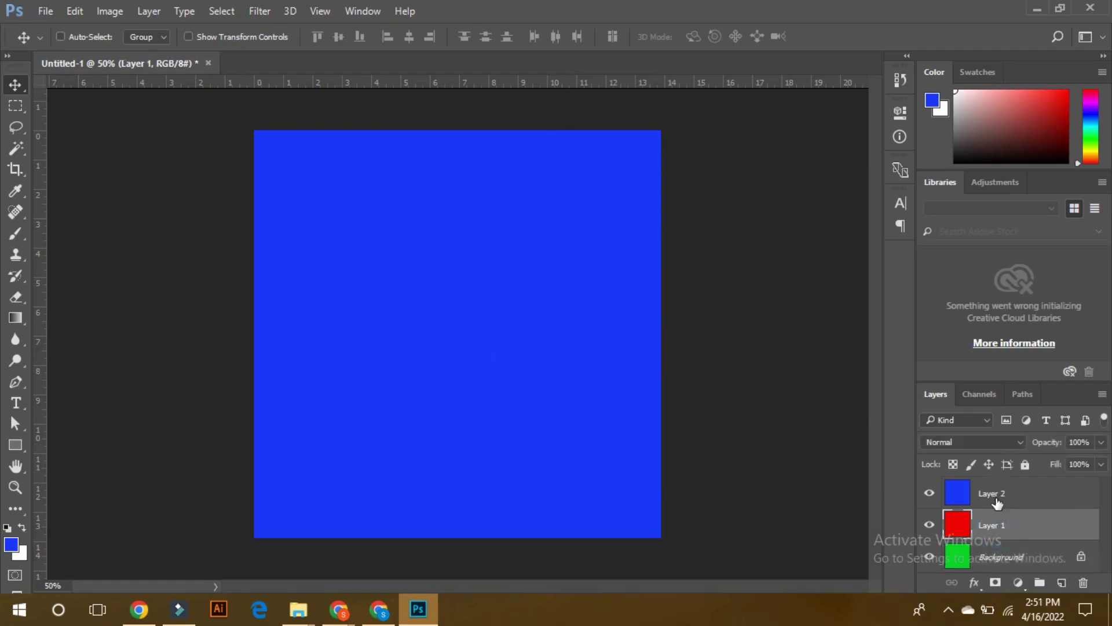
left_click(996, 498)
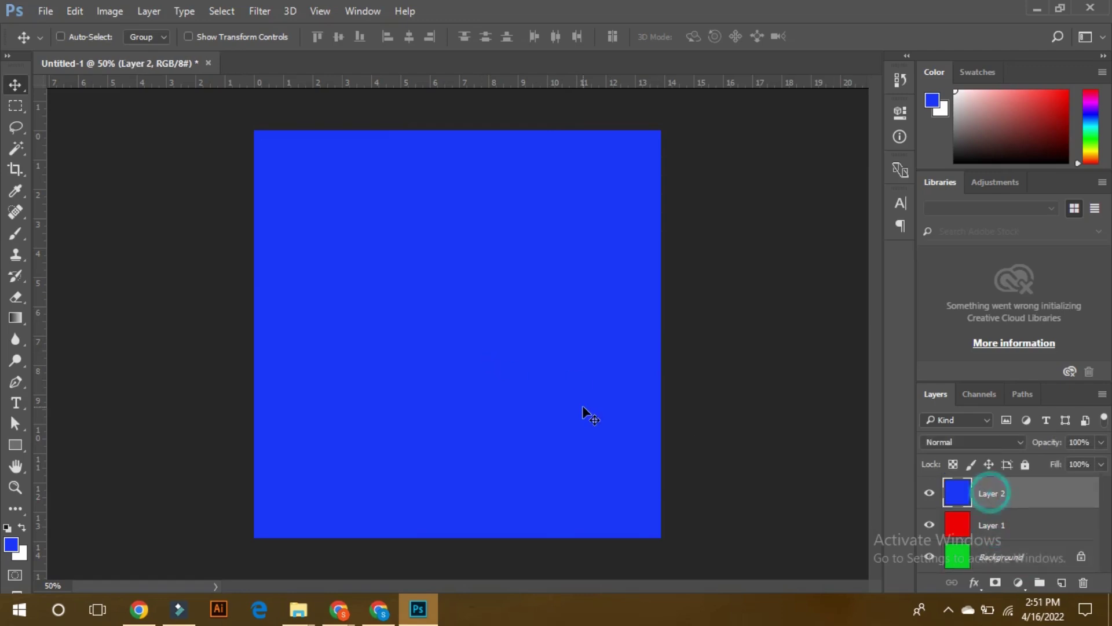
Shift the blue square down-right, raise the red square above its top, and select both layers
mouse_move(358, 205)
left_mouse_down()
mouse_move(433, 272)
mouse_move(297, 218)
mouse_move(494, 368)
left_mouse_up()
left_click(990, 525)
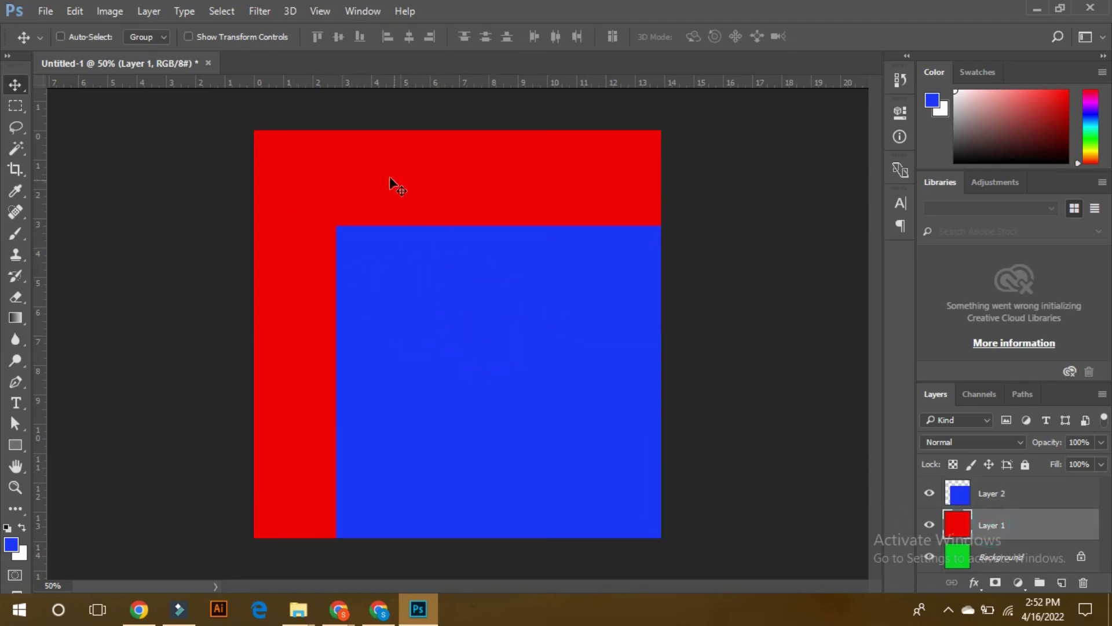
left_click_drag(354, 170, 293, 253)
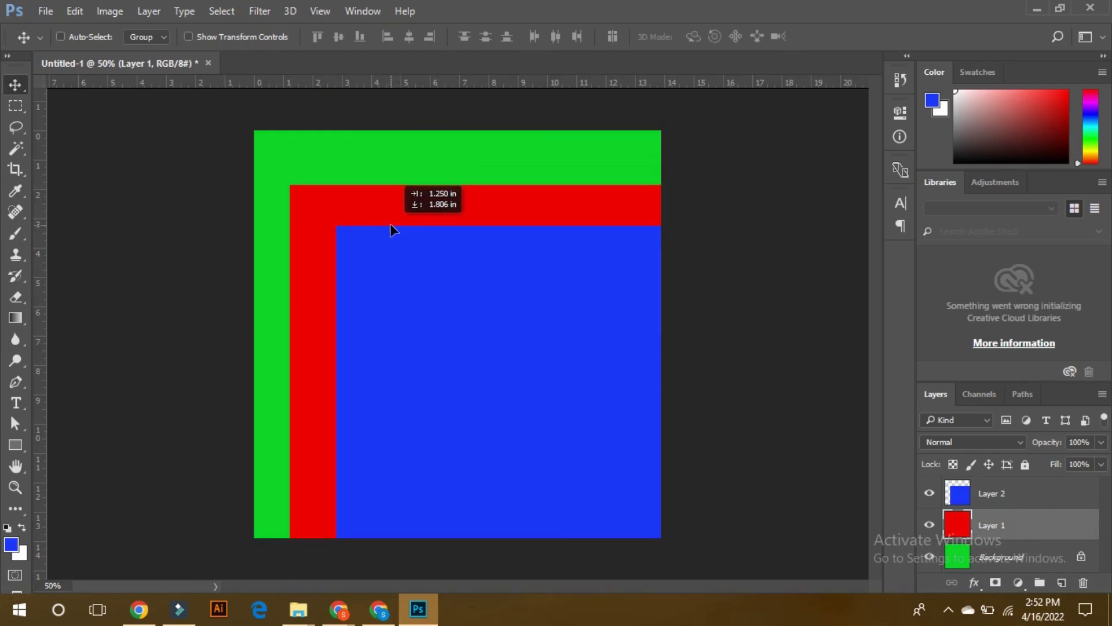
left_click_drag(293, 254, 180, 271)
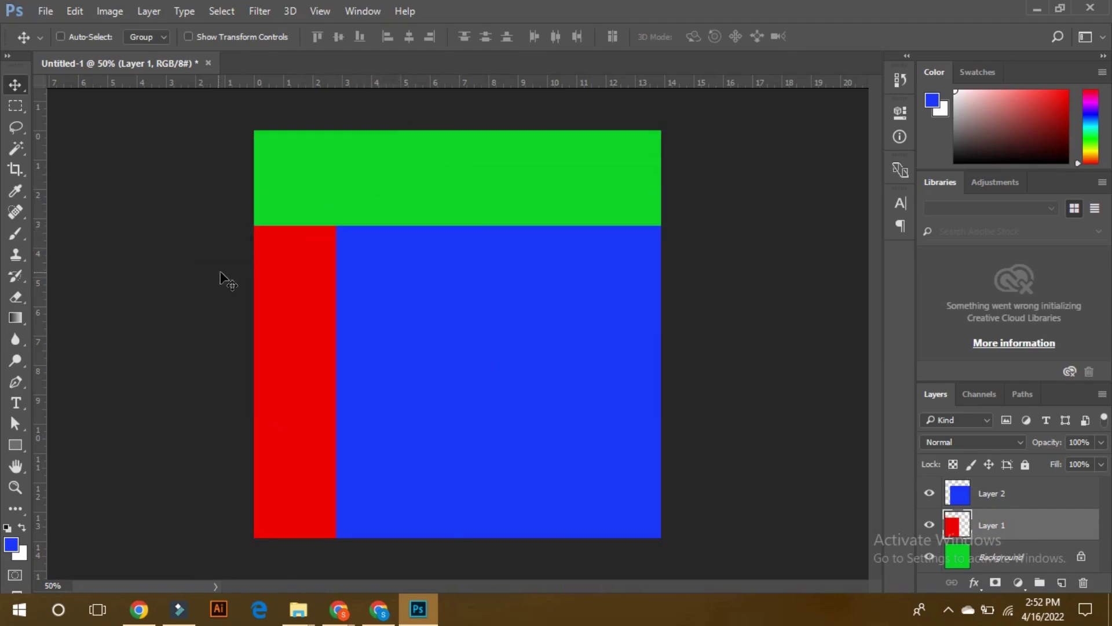
left_click_drag(272, 277, 273, 266)
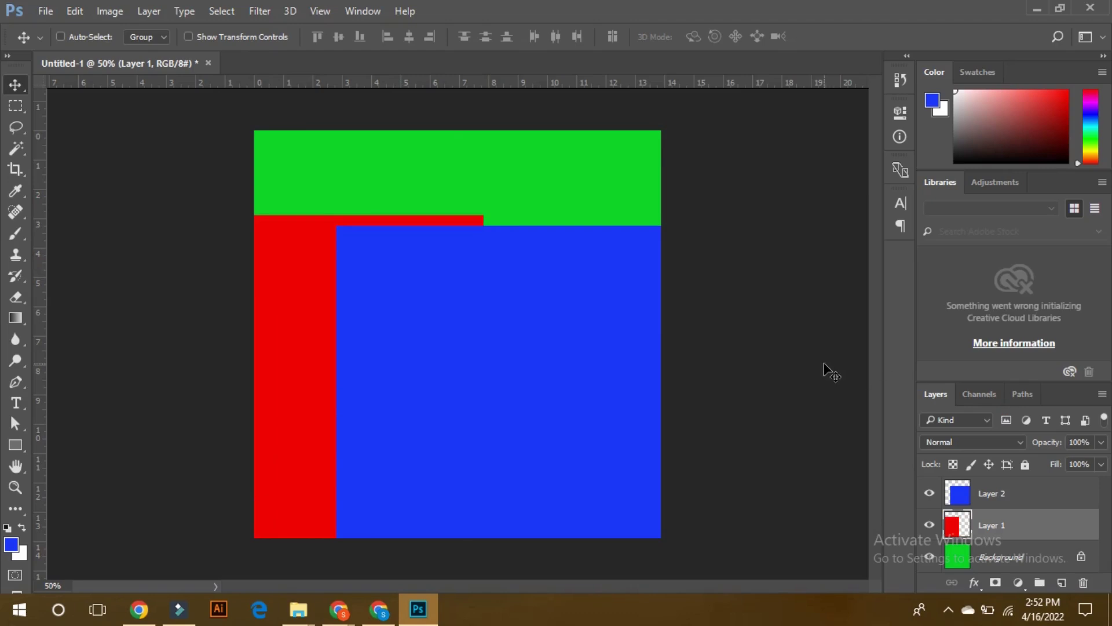
left_click(1019, 495)
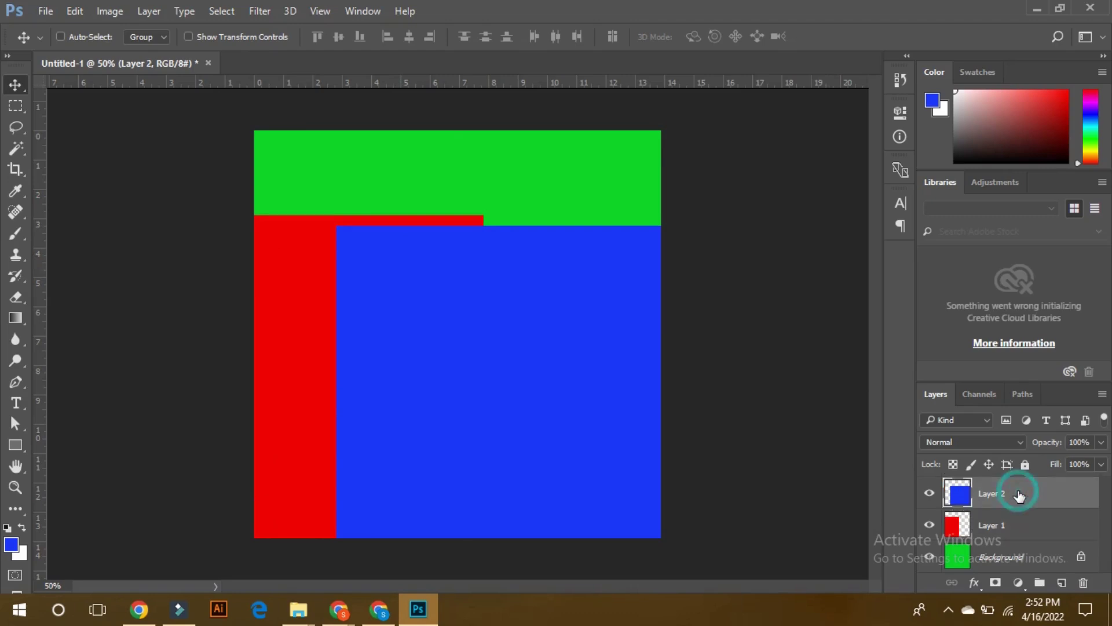
left_click(1003, 528, "ctrl")
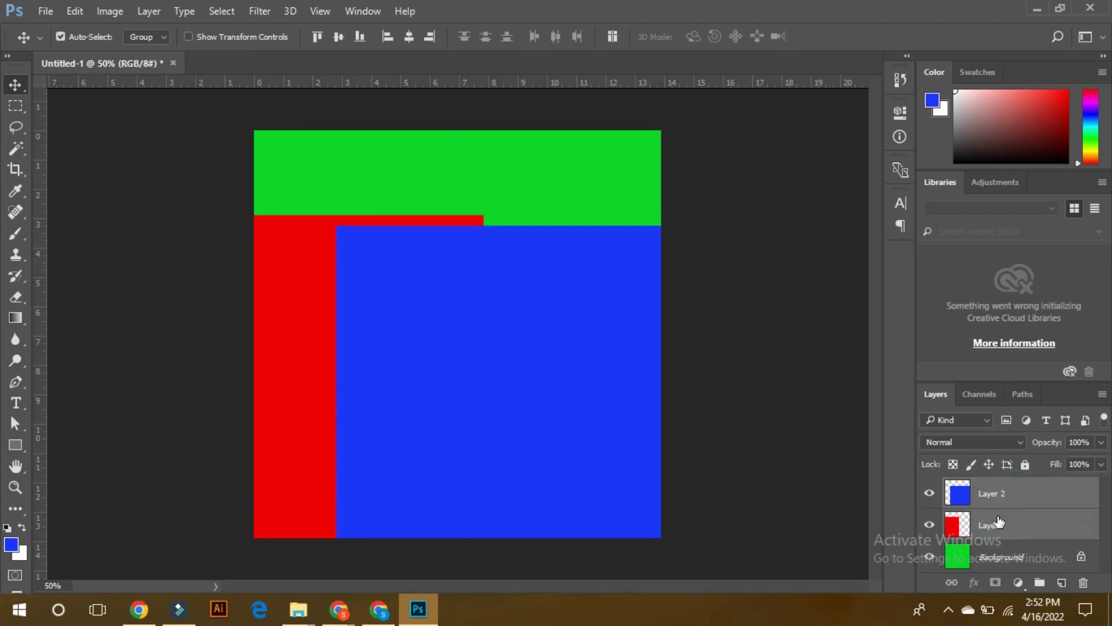
Move both squares together and scale them to about 48%, centred inside the green canvas
left_click_drag(487, 335, 511, 278)
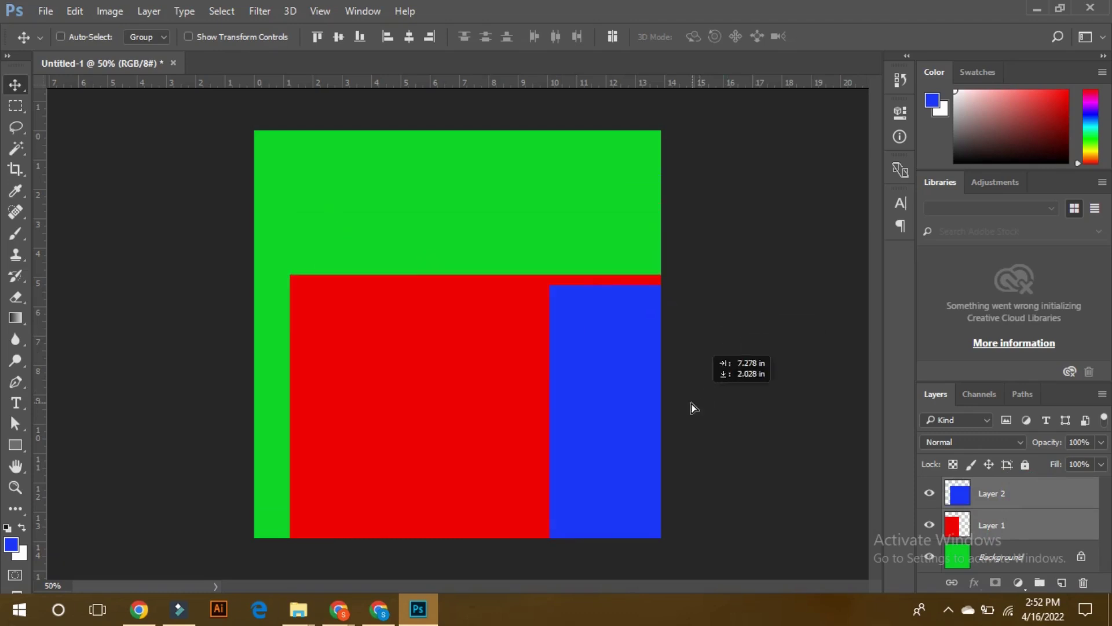
left_click_drag(511, 278, 572, 307)
key("ctrl+t")
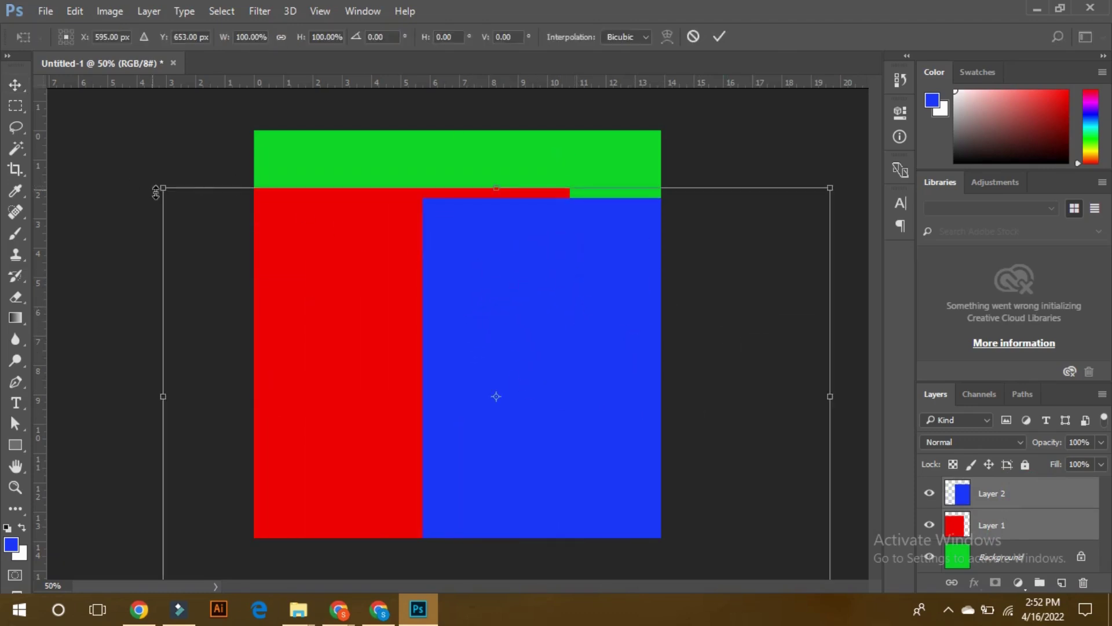
left_click_drag(162, 188, 335, 243)
left_click_drag(395, 338, 351, 294)
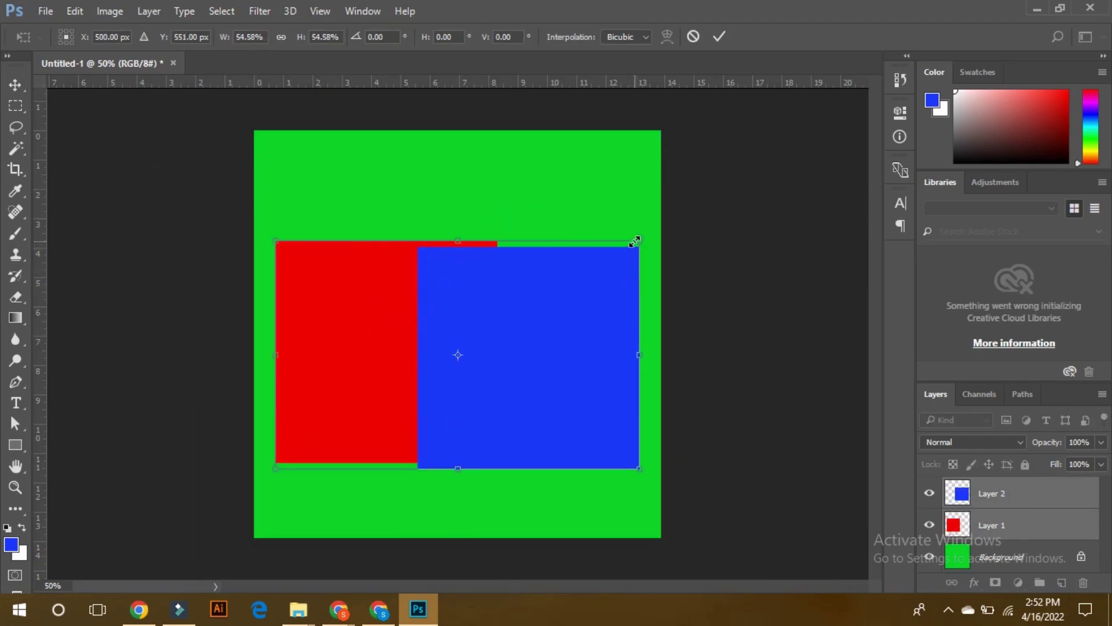
left_click_drag(634, 241, 617, 256)
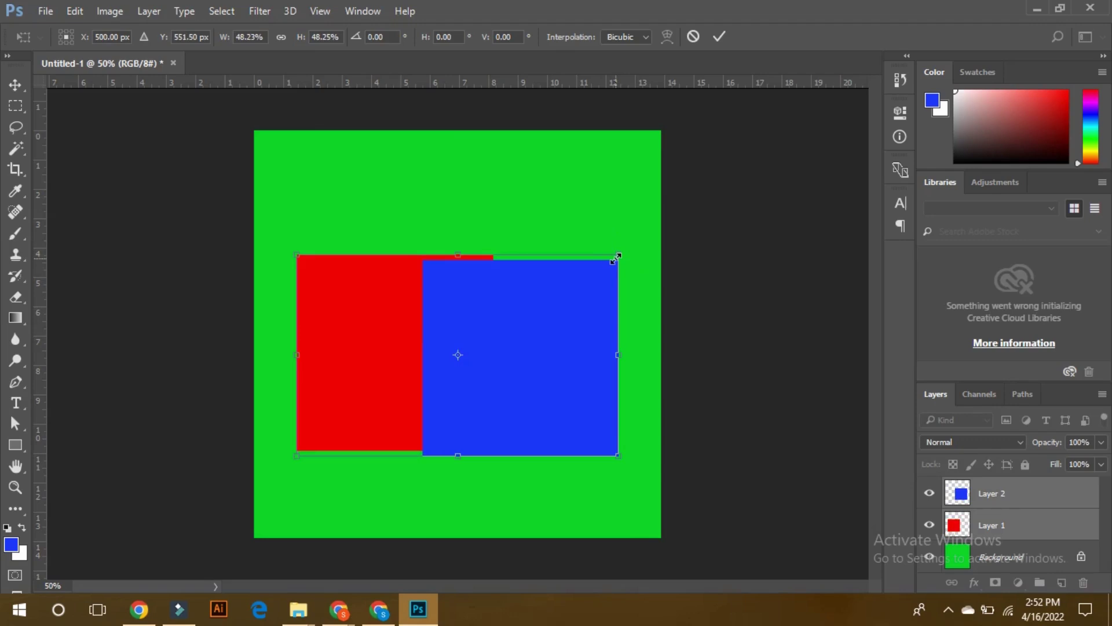
key("Return")
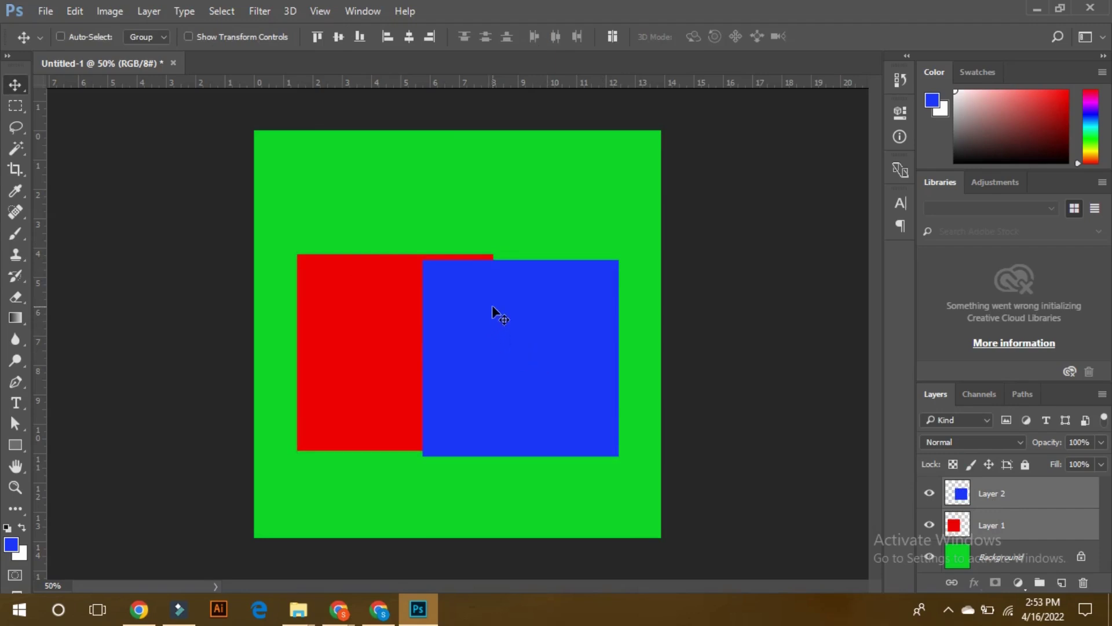
Drag the blue square down so it overlaps the red square's lower right
left_click(1025, 499)
mouse_move(564, 348)
left_mouse_down()
mouse_move(570, 389)
mouse_move(544, 374)
left_mouse_up()
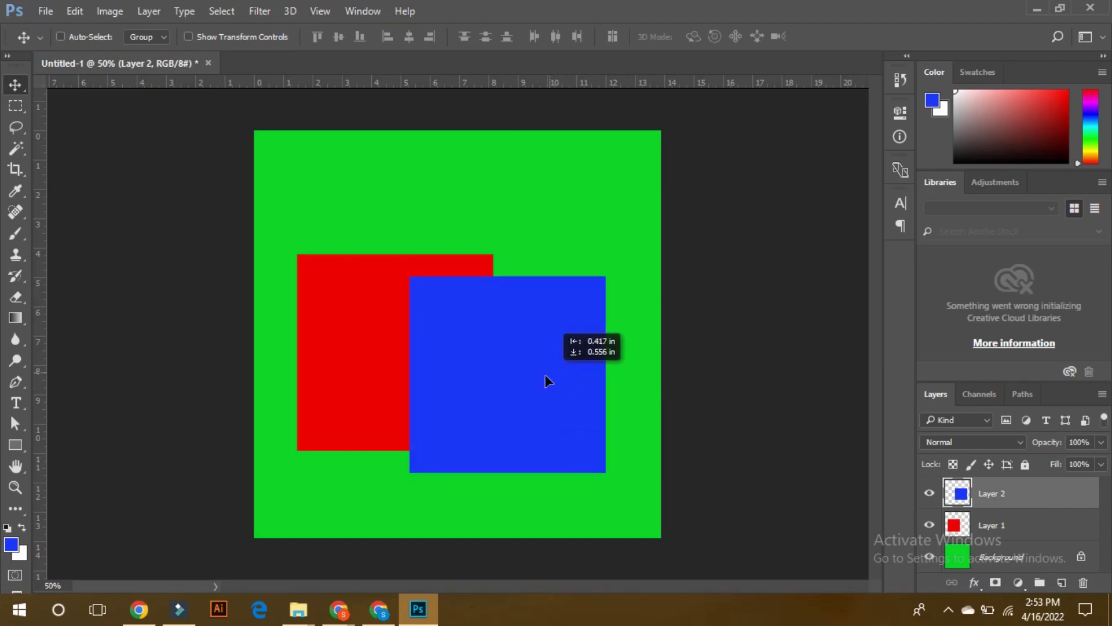
mouse_move(397, 332)
left_mouse_down()
mouse_move(331, 297)
mouse_move(354, 269)
left_mouse_up()
left_click(992, 524)
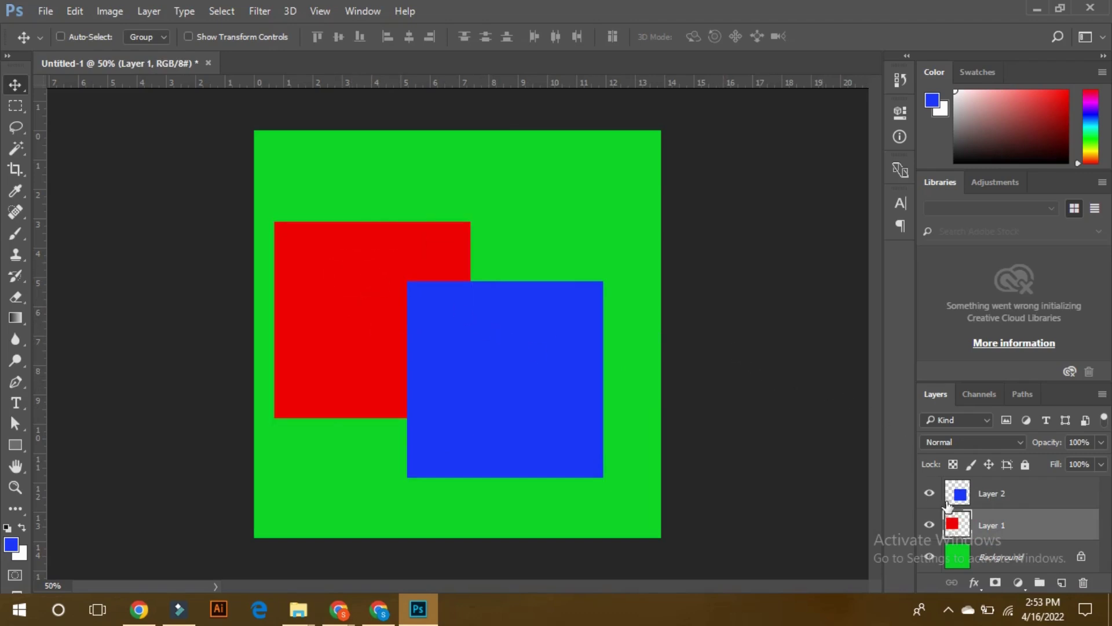
Group Layer 1 and Layer 2 into Group 1 and nudge the group slightly right
left_click(1018, 496, "shift")
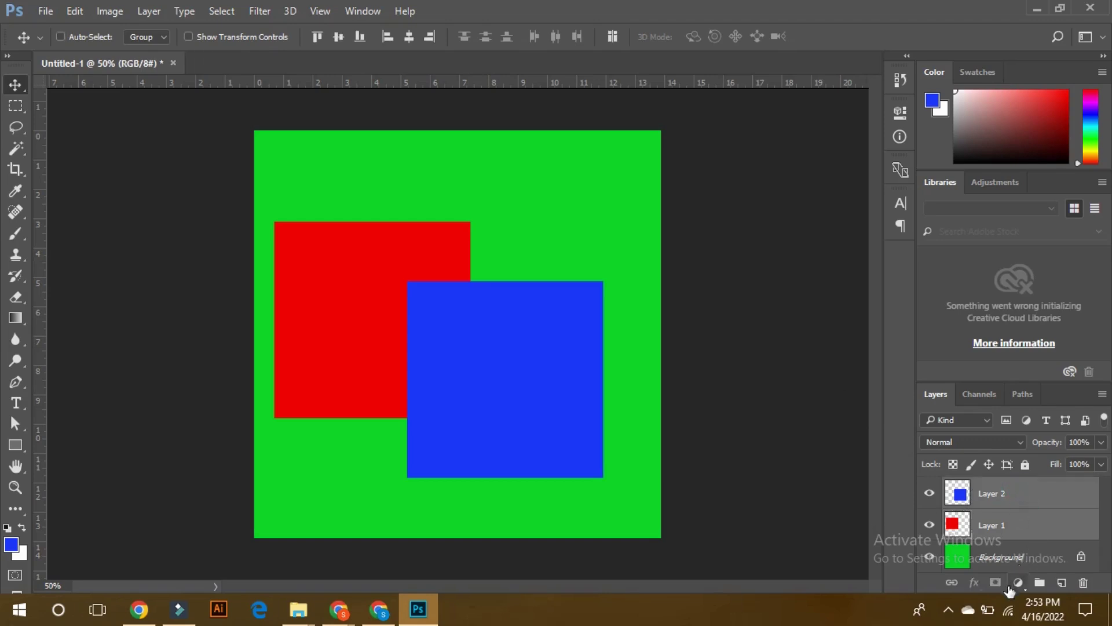
left_click(1038, 582)
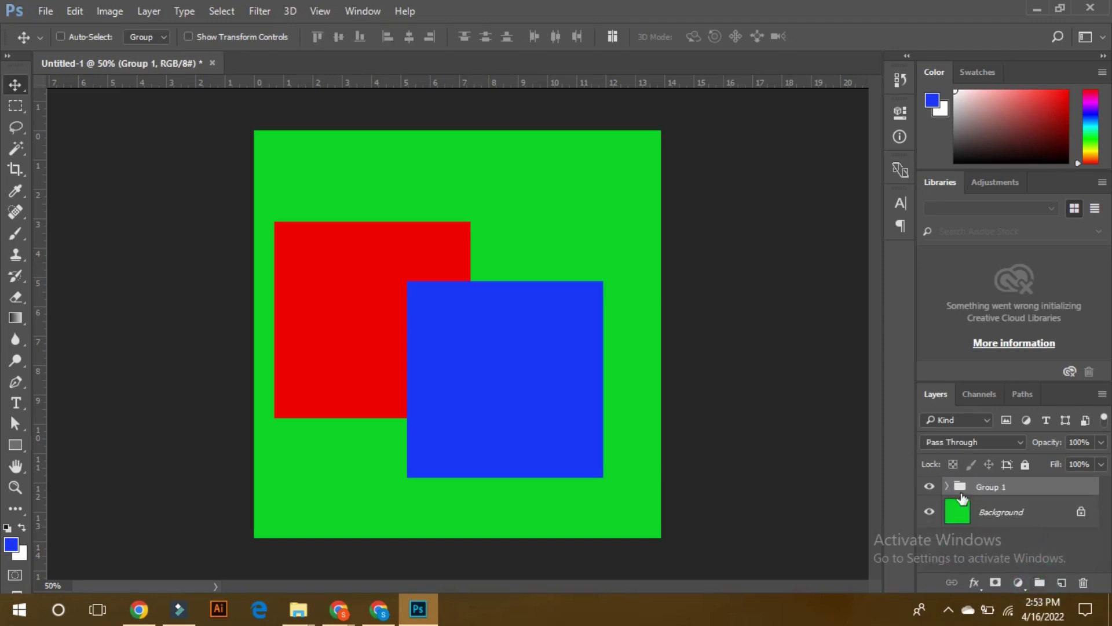
left_click_drag(499, 349, 520, 326)
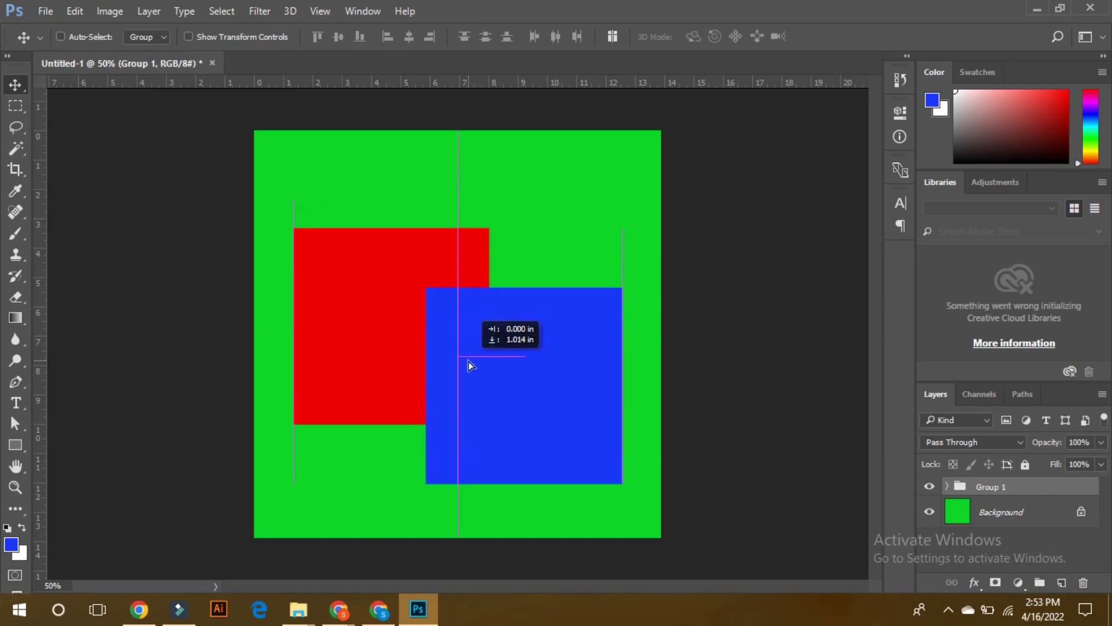
left_click_drag(471, 346, 471, 353)
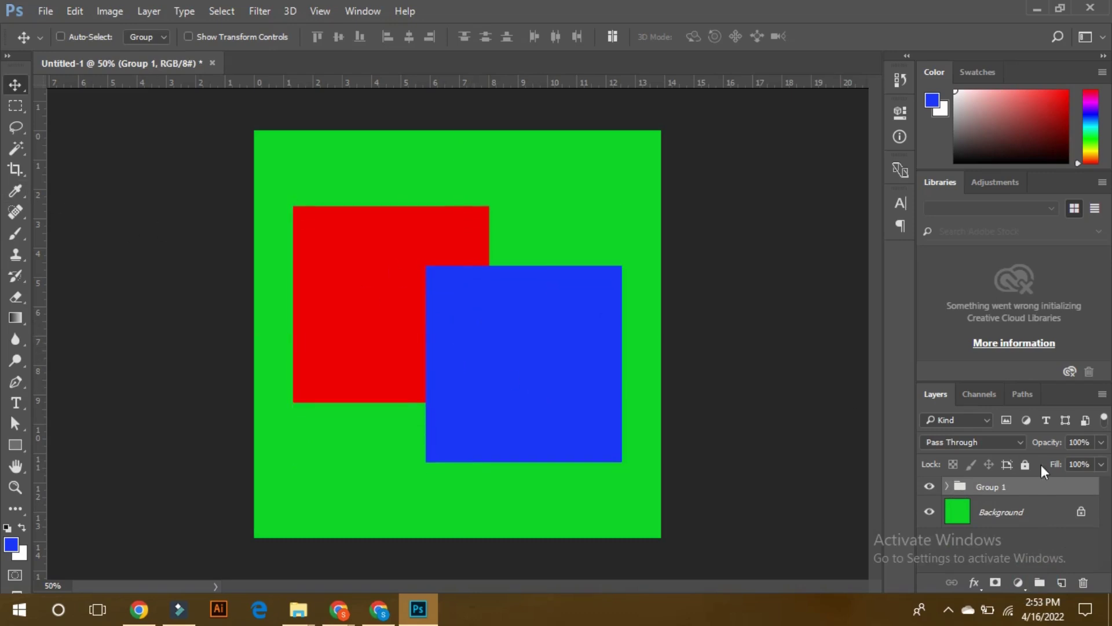
left_click(1000, 508)
left_click_drag(549, 335, 525, 347)
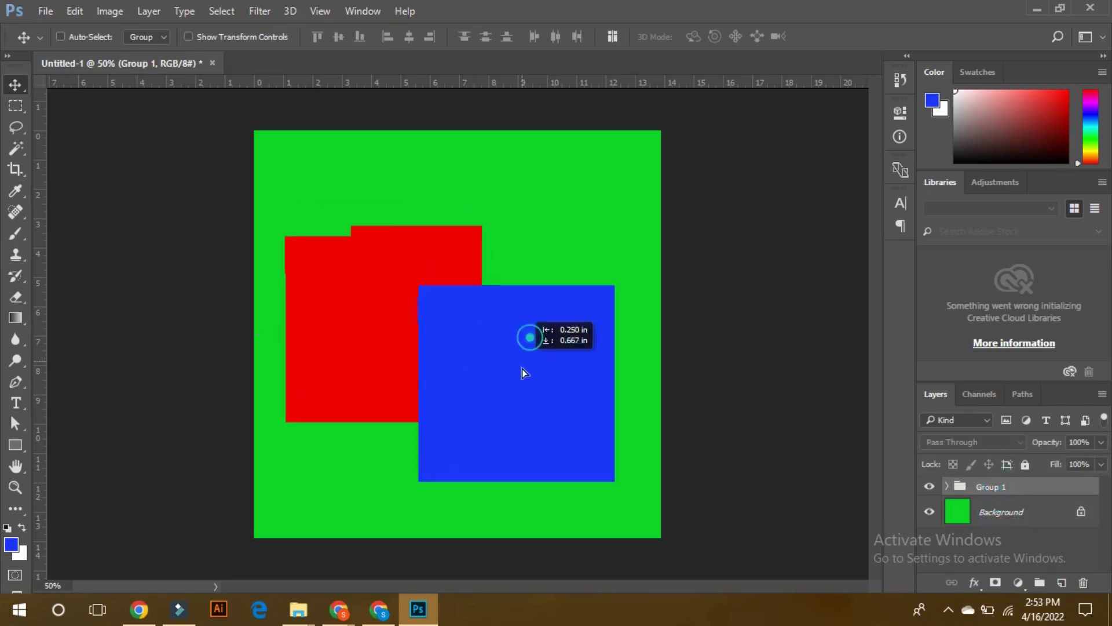
key("ctrl+z")
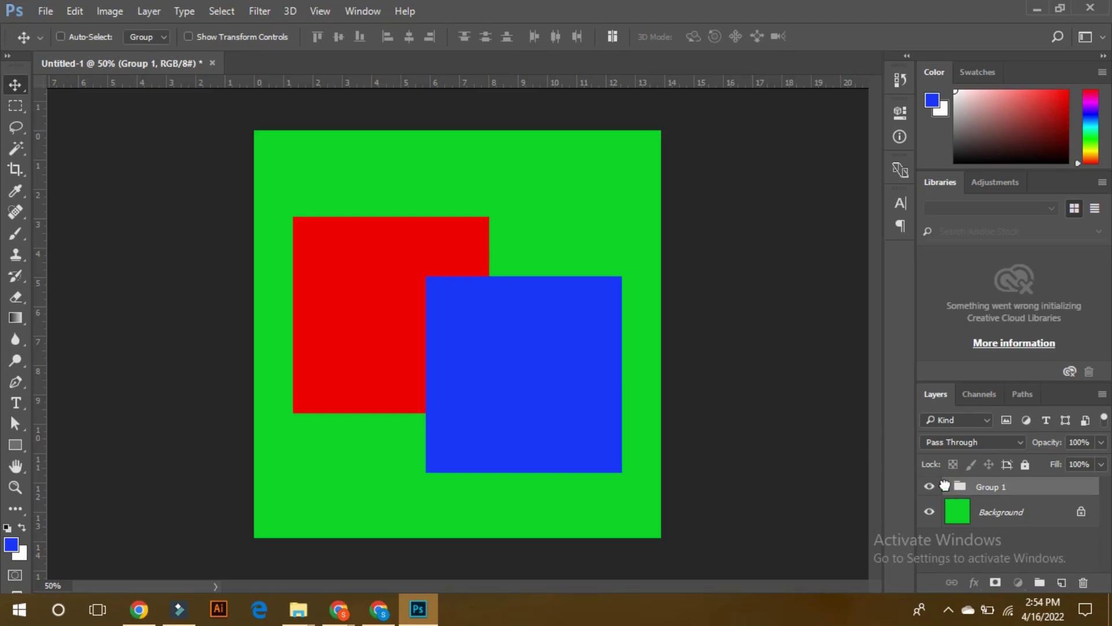
Expand Group 1 and rename it 'Red and Blue'
left_click(947, 488)
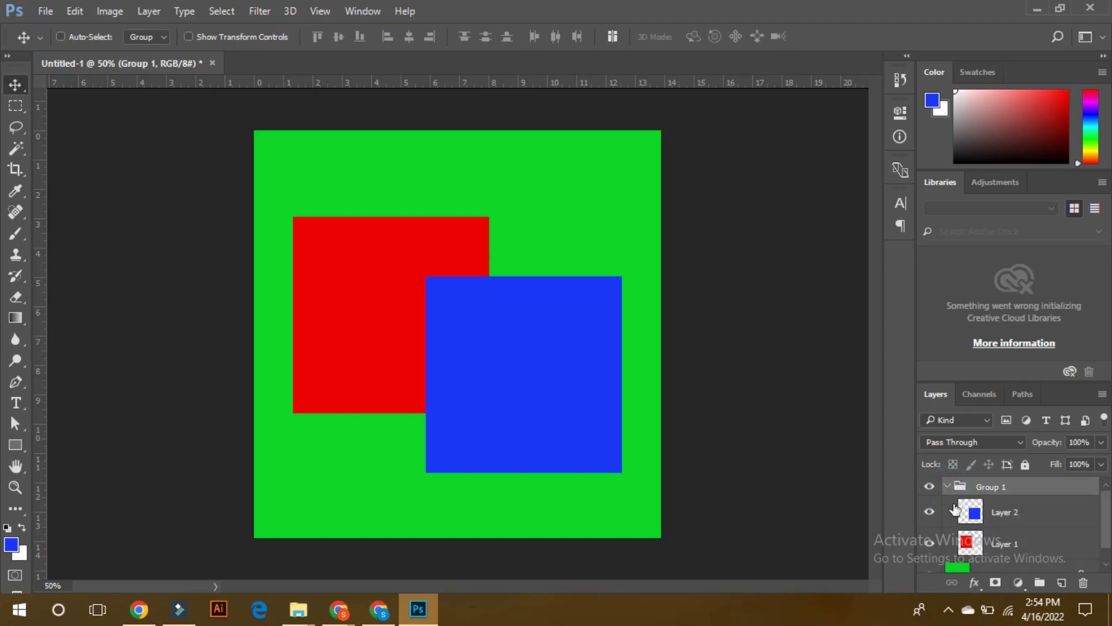
scroll(1024, 520, "down", 1)
scroll(1024, 520, "up", 1)
double_click(989, 487)
type("Red and Blue")
key("Return")
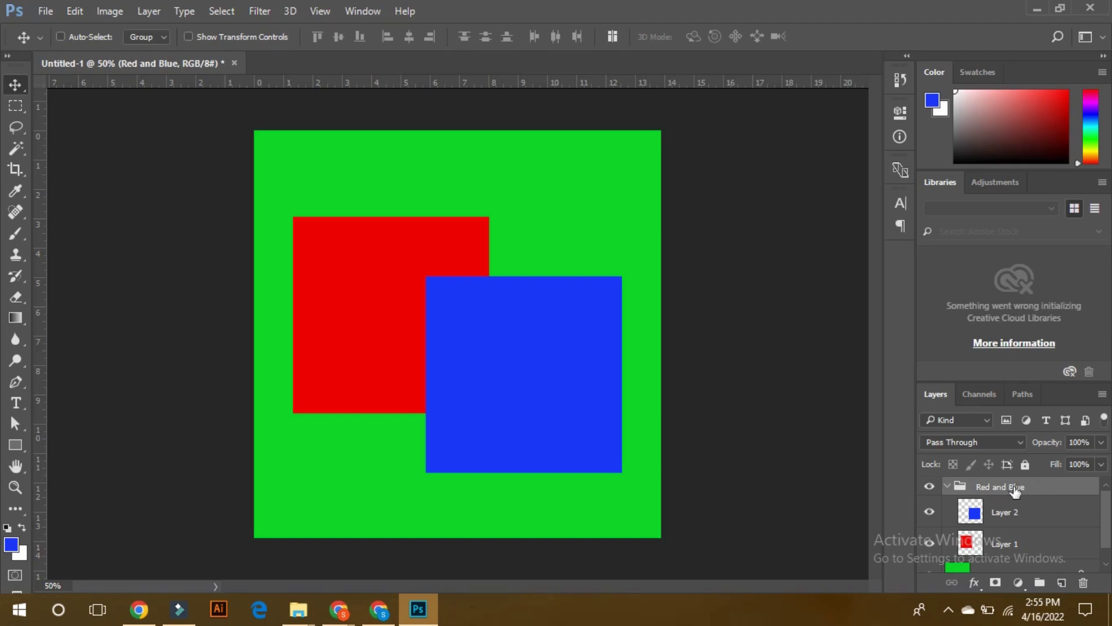
Ungroup the red and blue squares, briefly regroup them to test moving, then ungroup Group 1 again
right_click(1016, 491)
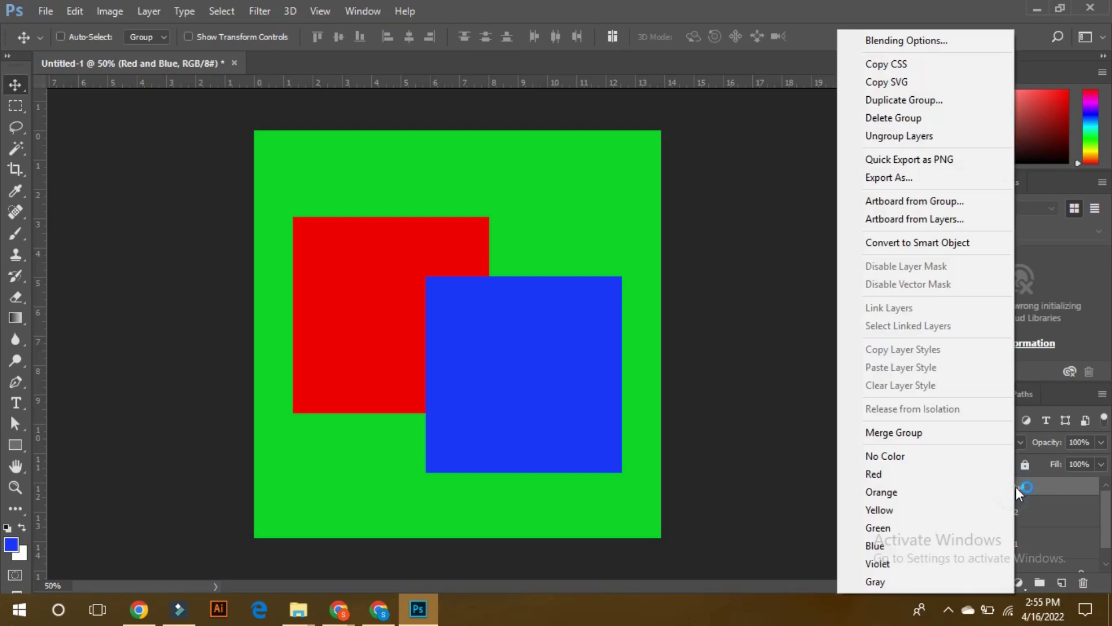
left_click(918, 139)
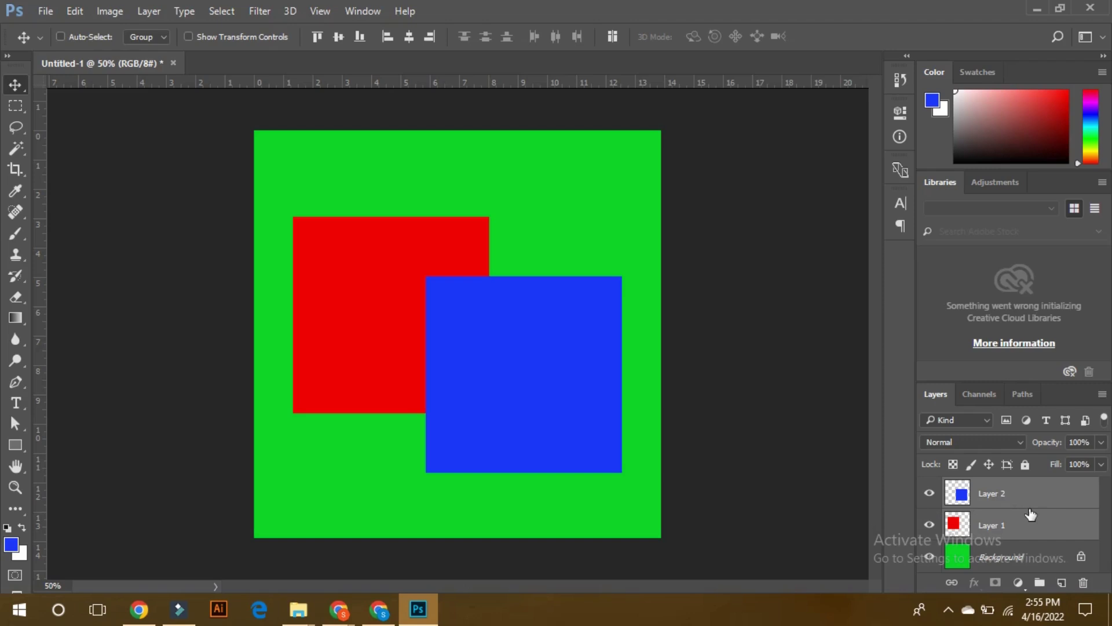
key("ctrl+g")
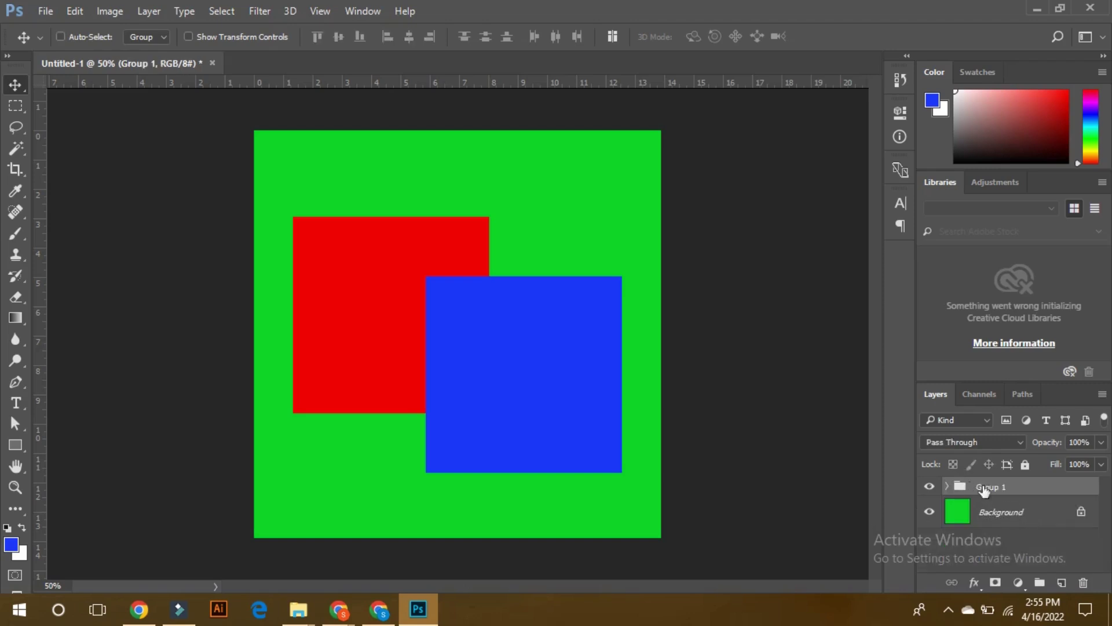
left_click_drag(505, 377, 500, 369)
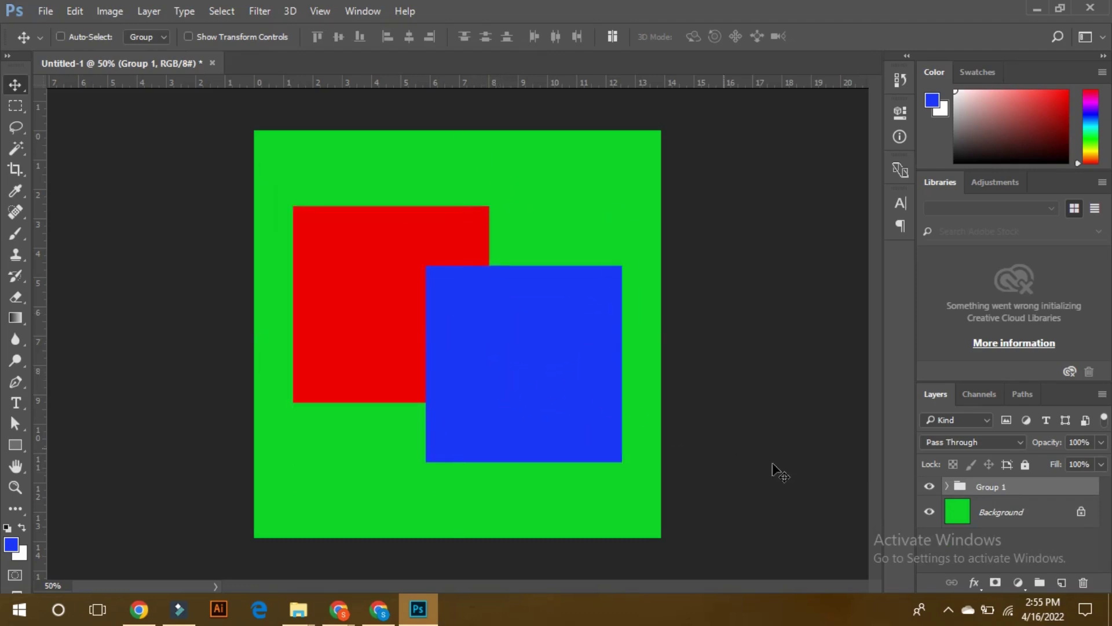
right_click(1000, 490)
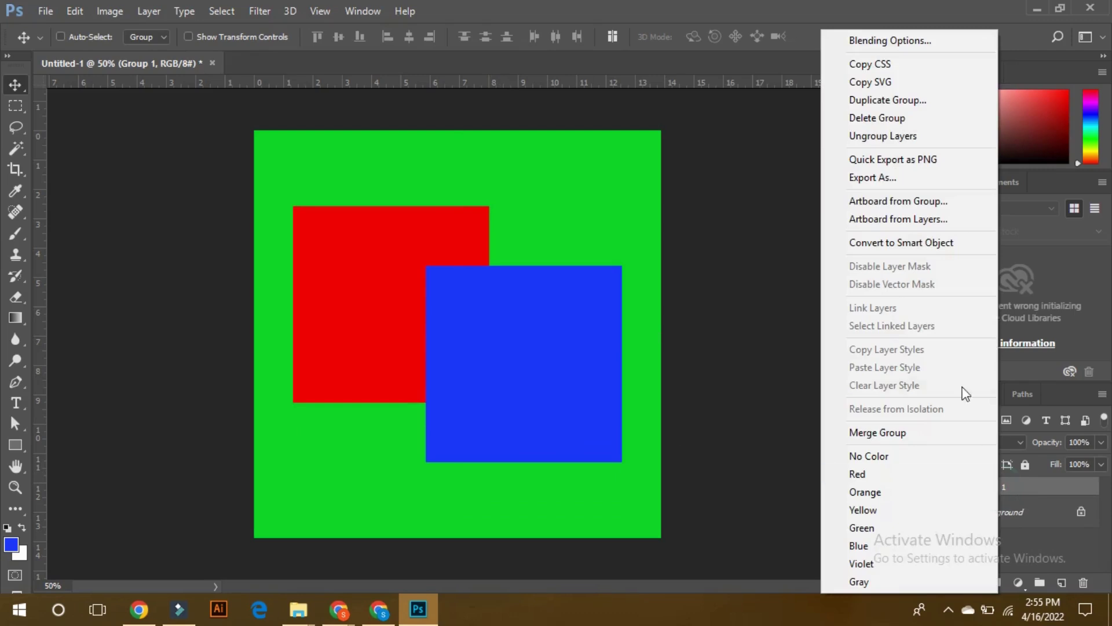
left_click(883, 137)
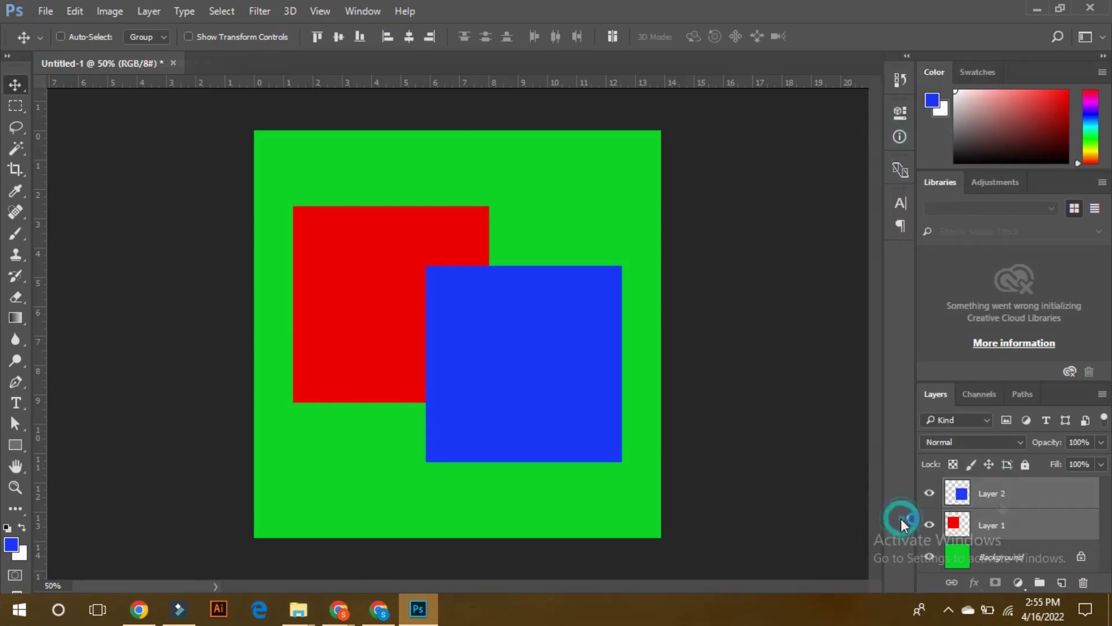
Select Layer 2 and Layer 1 together and align the squares' top edges
left_click(1001, 507)
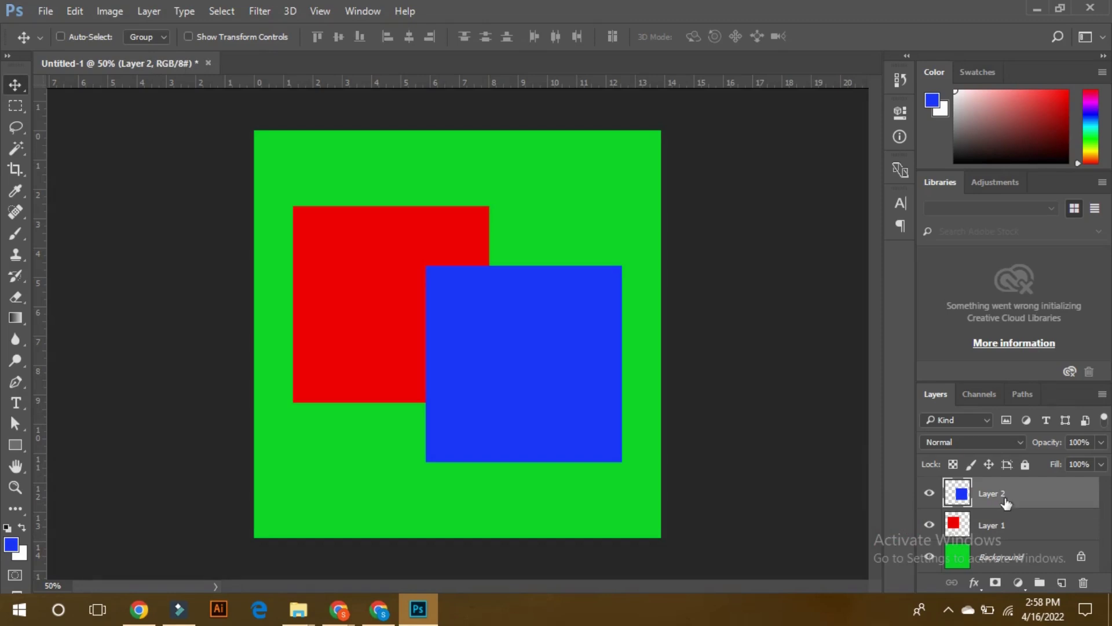
key("ctrl")
left_click(992, 525, "ctrl")
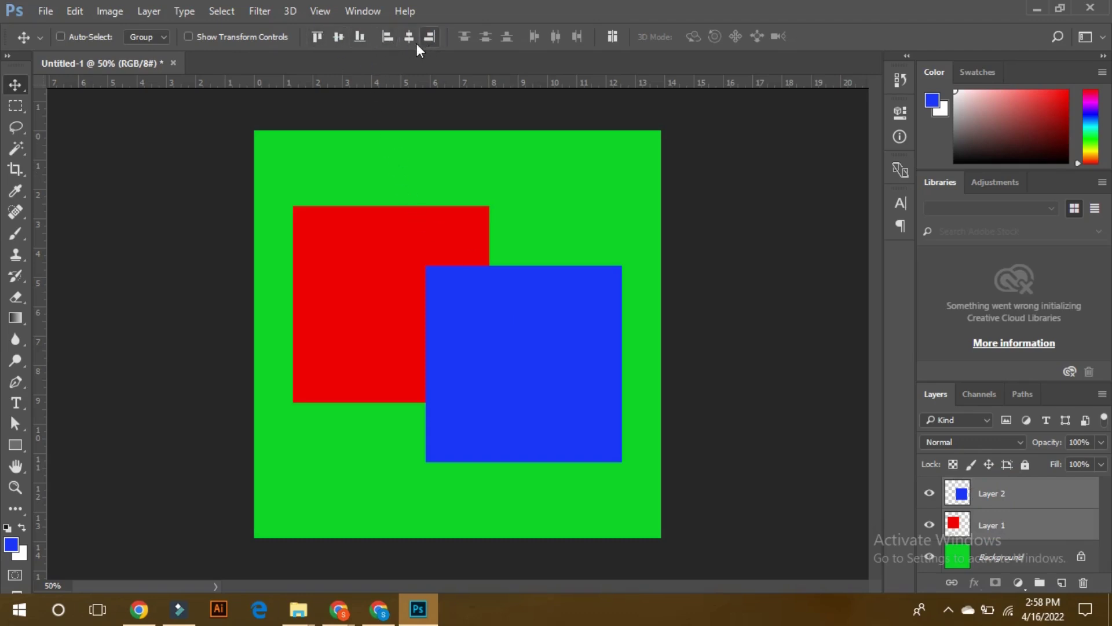
left_click(318, 37)
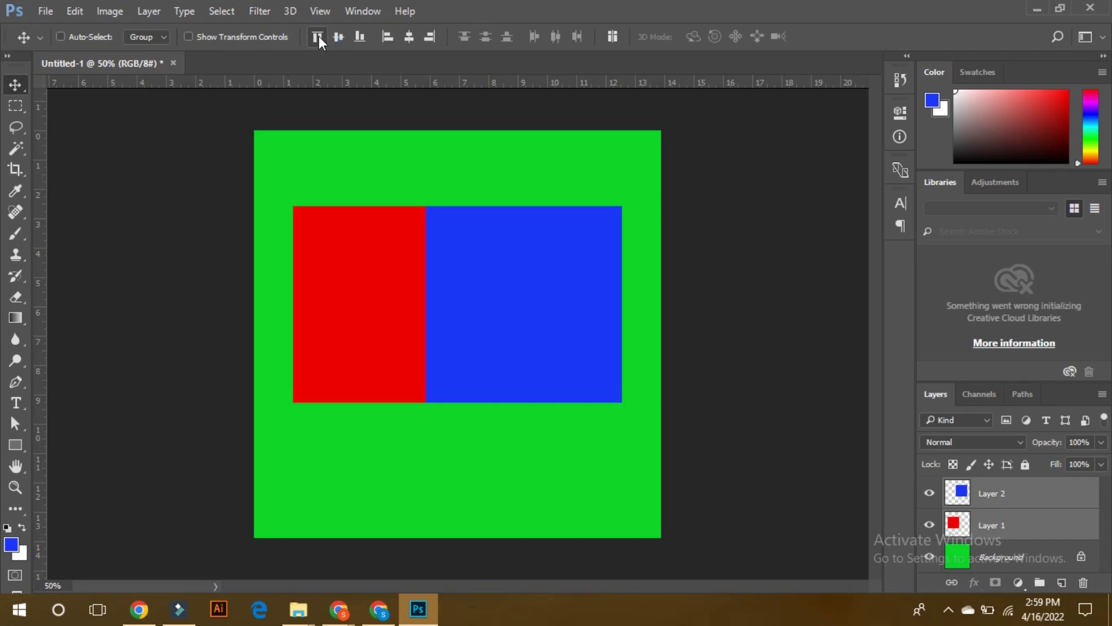
Scale the blue square on Layer 2 down to about 74%, then select Layer 1 alongside it
left_click(1014, 493)
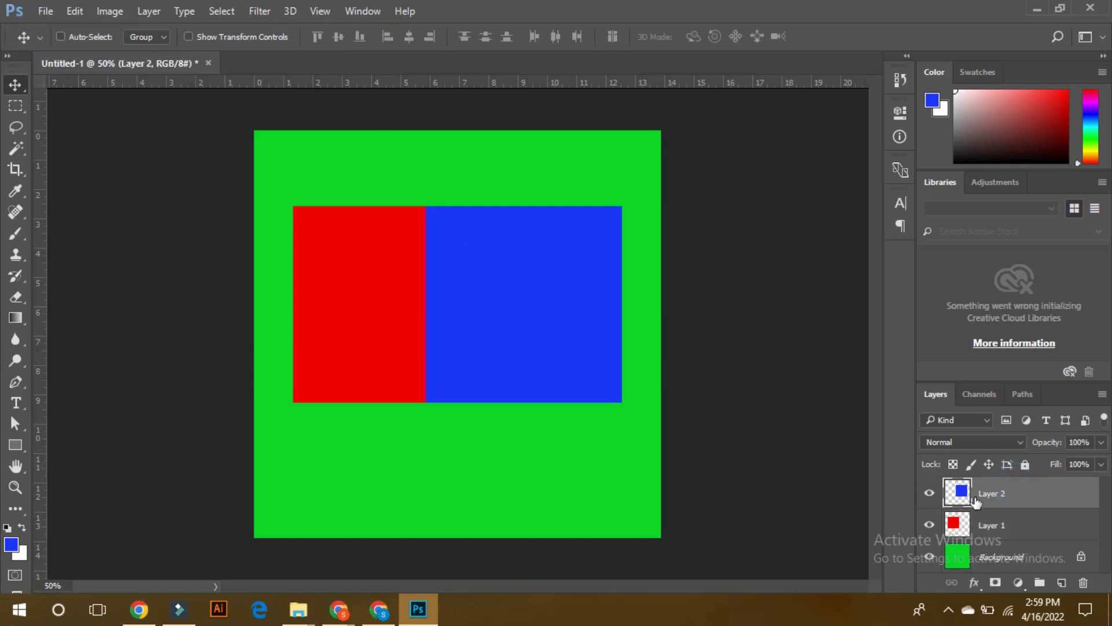
key("ctrl+t")
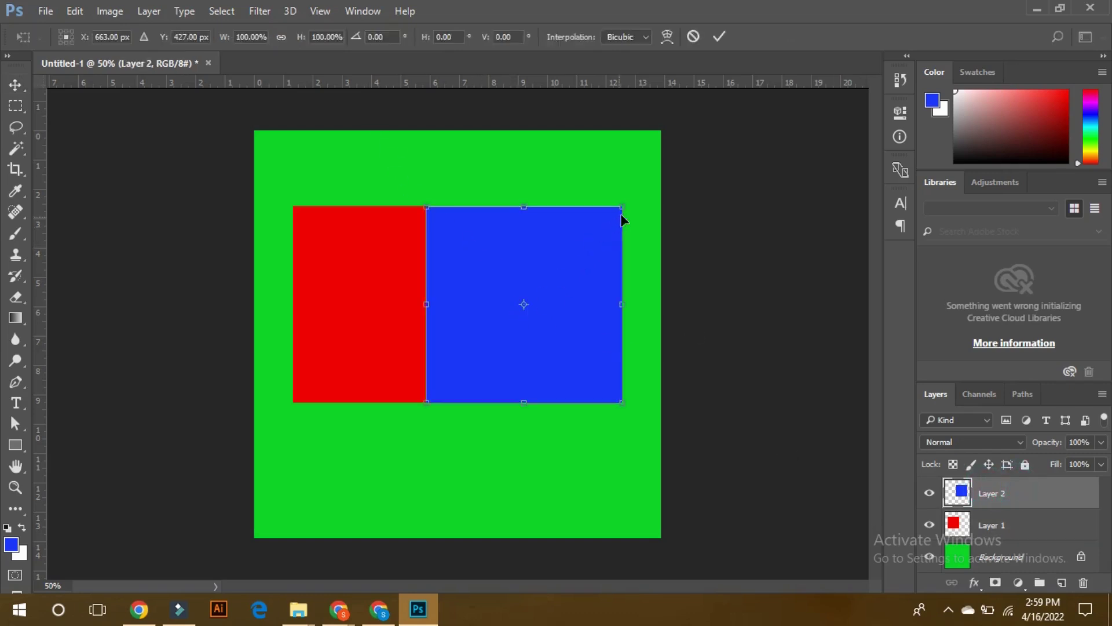
left_click_drag(620, 214, 597, 235)
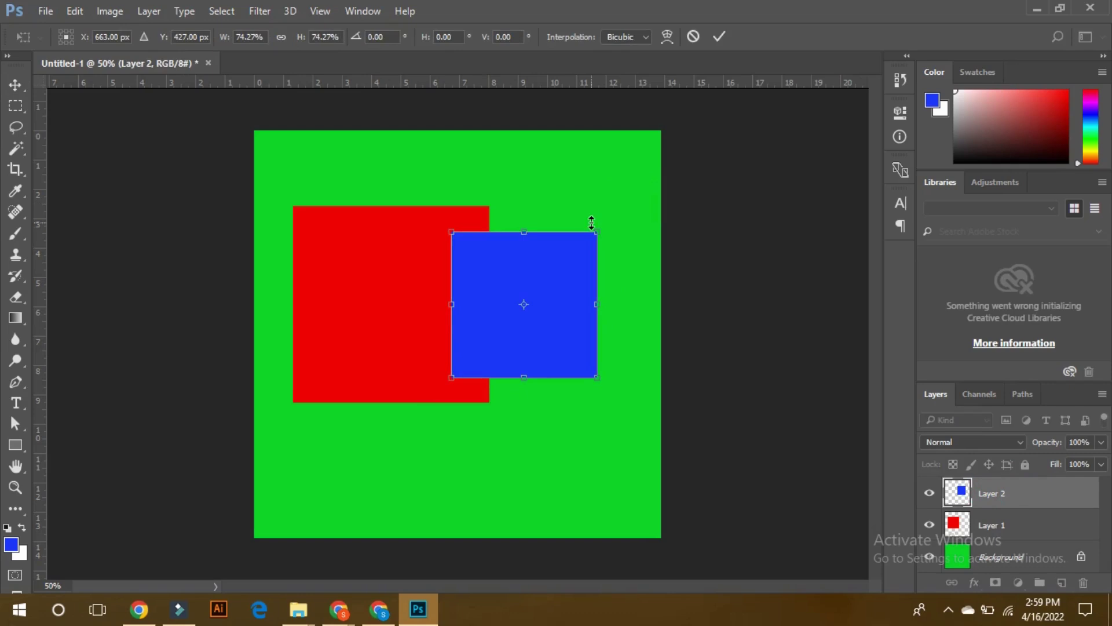
key("Return")
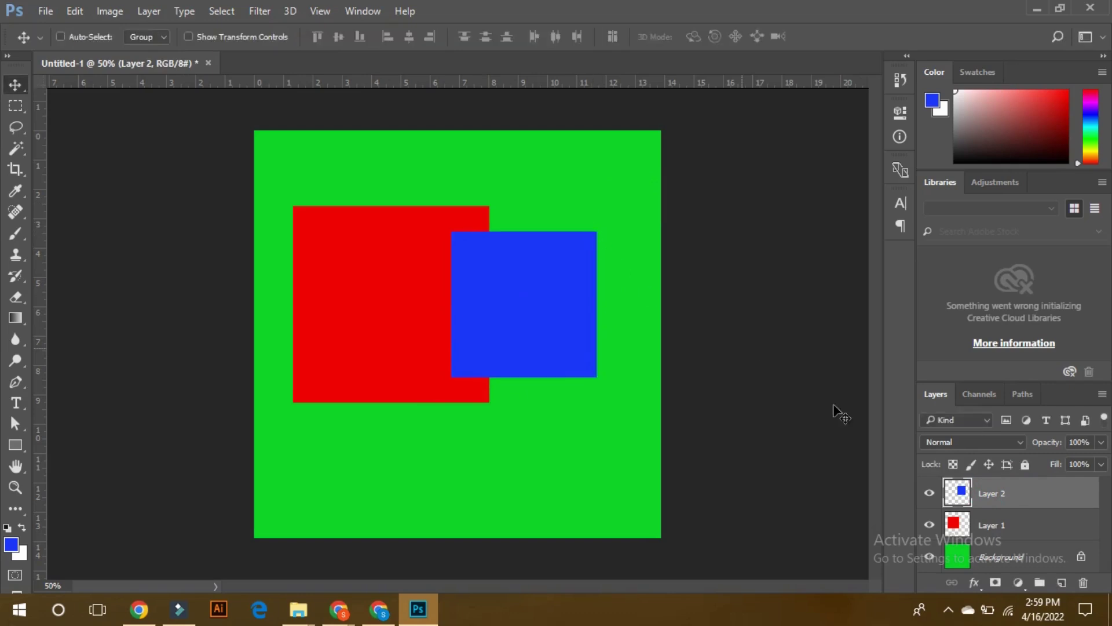
key("ctrl")
left_click(1005, 527, "ctrl")
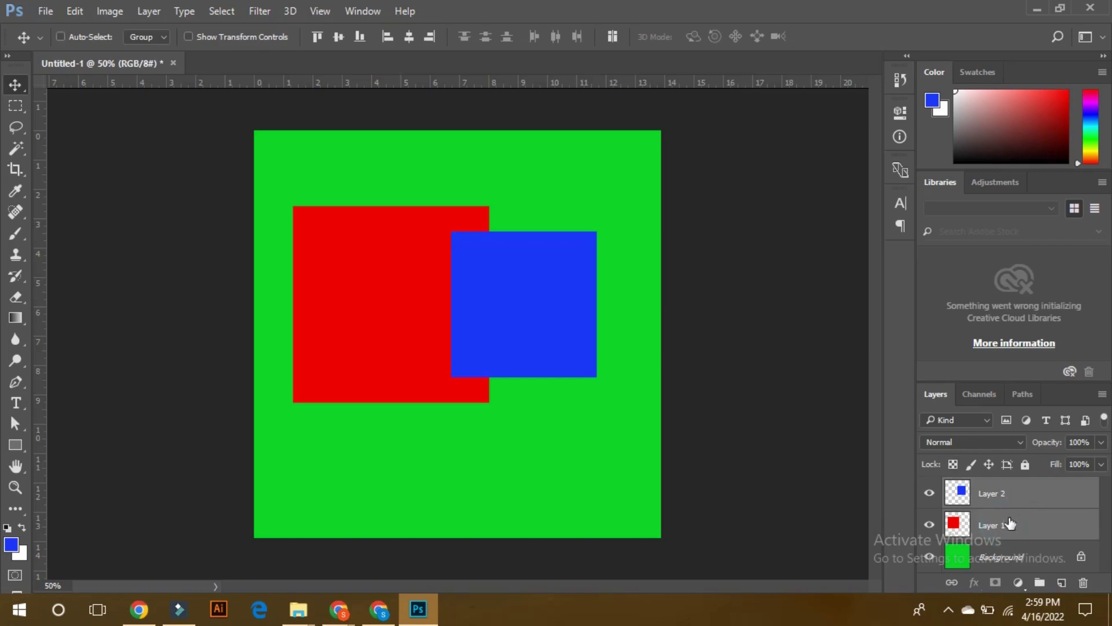
Try top and vertical-centre alignment, finishing with the two squares' bottom edges aligned
left_click(316, 37)
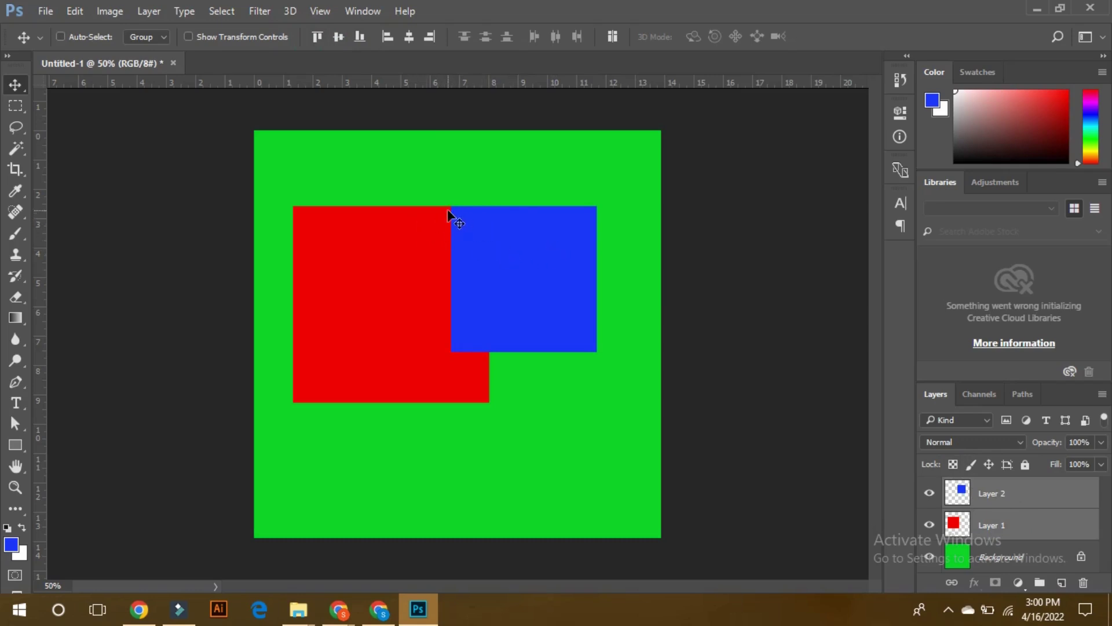
left_click(336, 36)
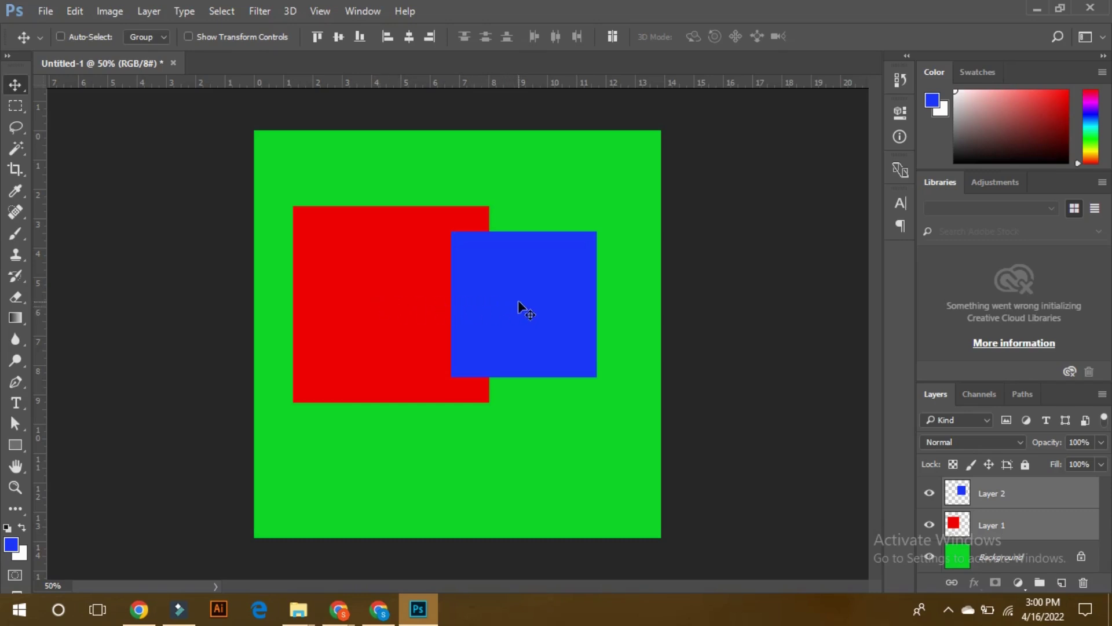
left_click(359, 37)
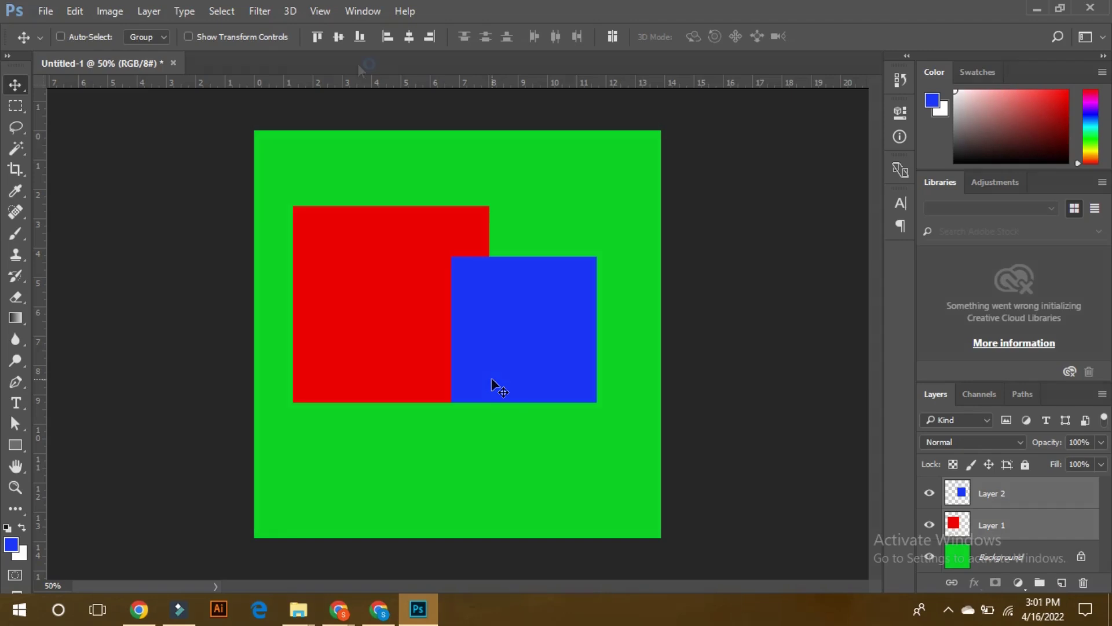
Test left, centre and right alignments, shift both squares down, and place blue right of red
left_click(386, 38)
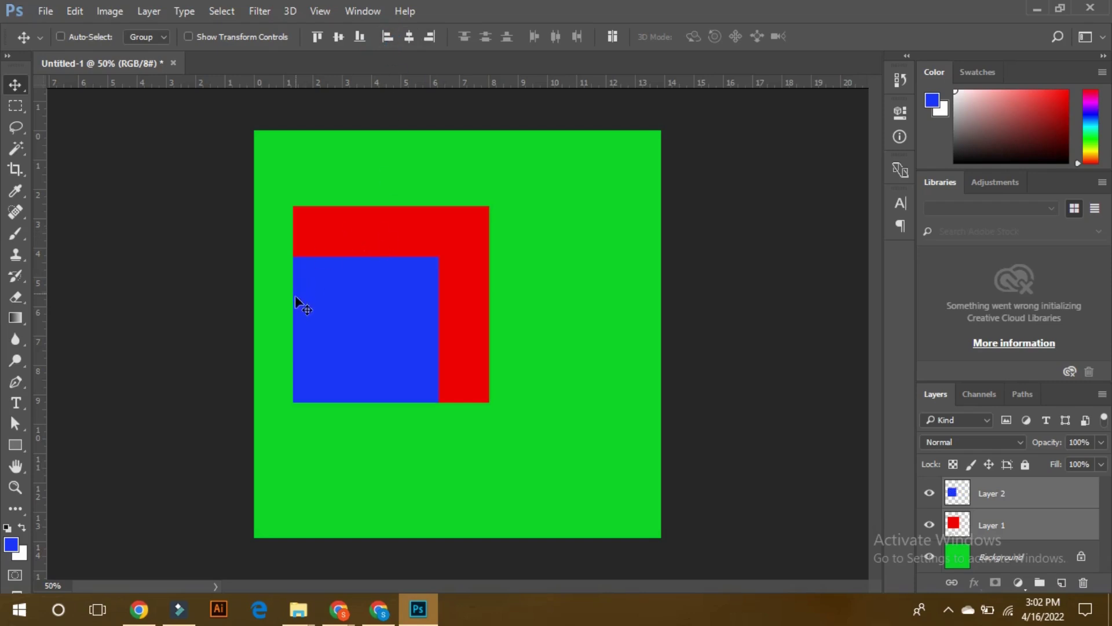
left_click_drag(298, 302, 298, 327)
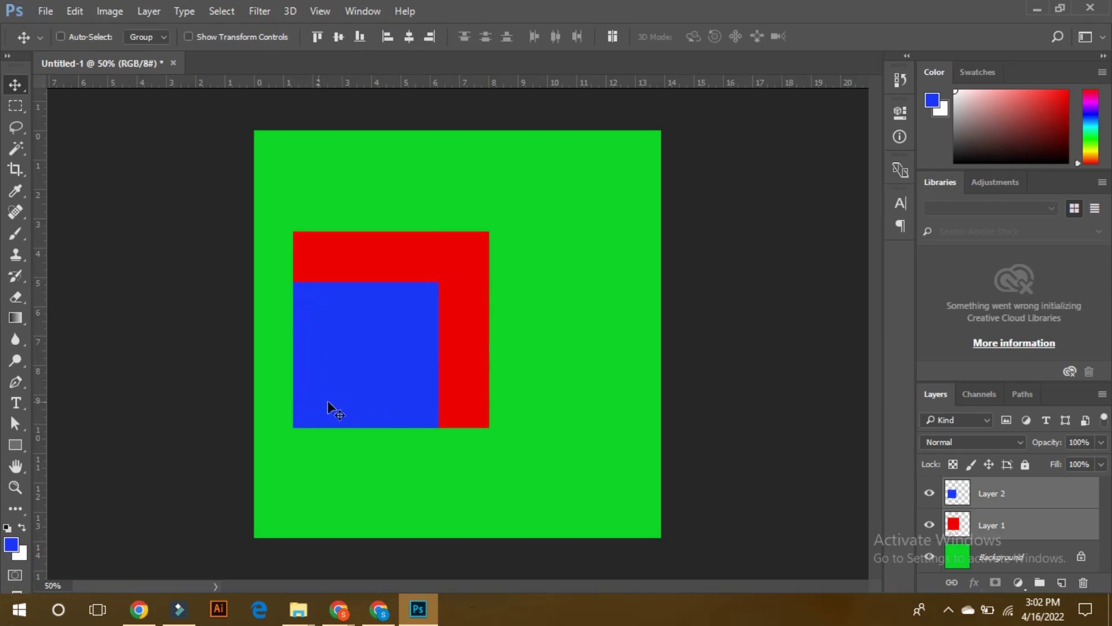
left_click(408, 36)
left_click(436, 38)
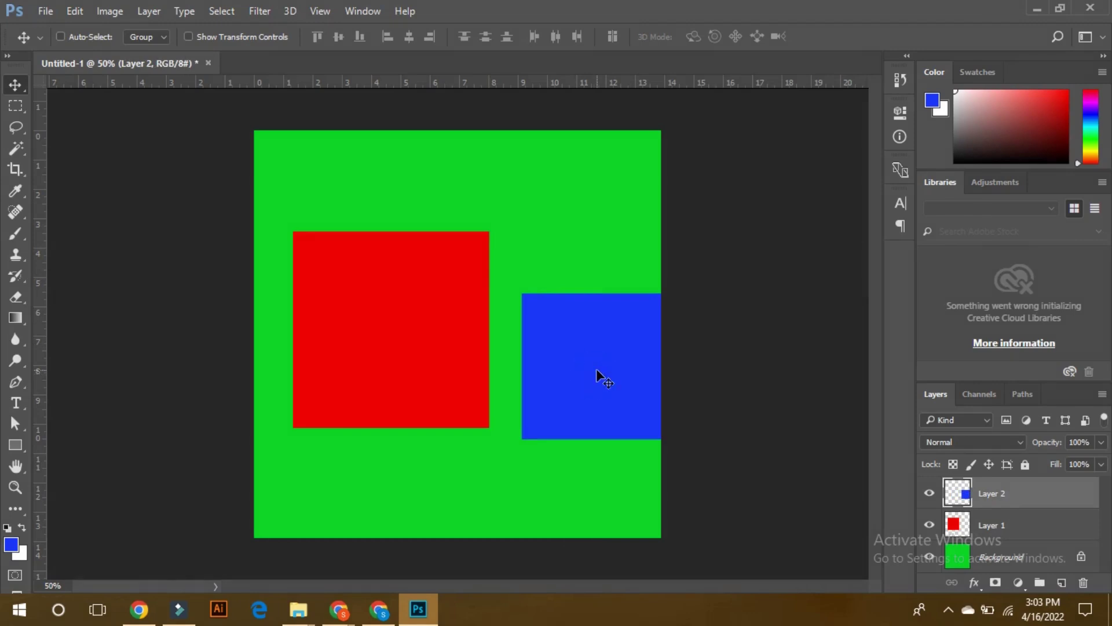
mouse_move(597, 371)
left_mouse_down()
mouse_move(385, 347)
mouse_move(575, 361)
left_mouse_up()
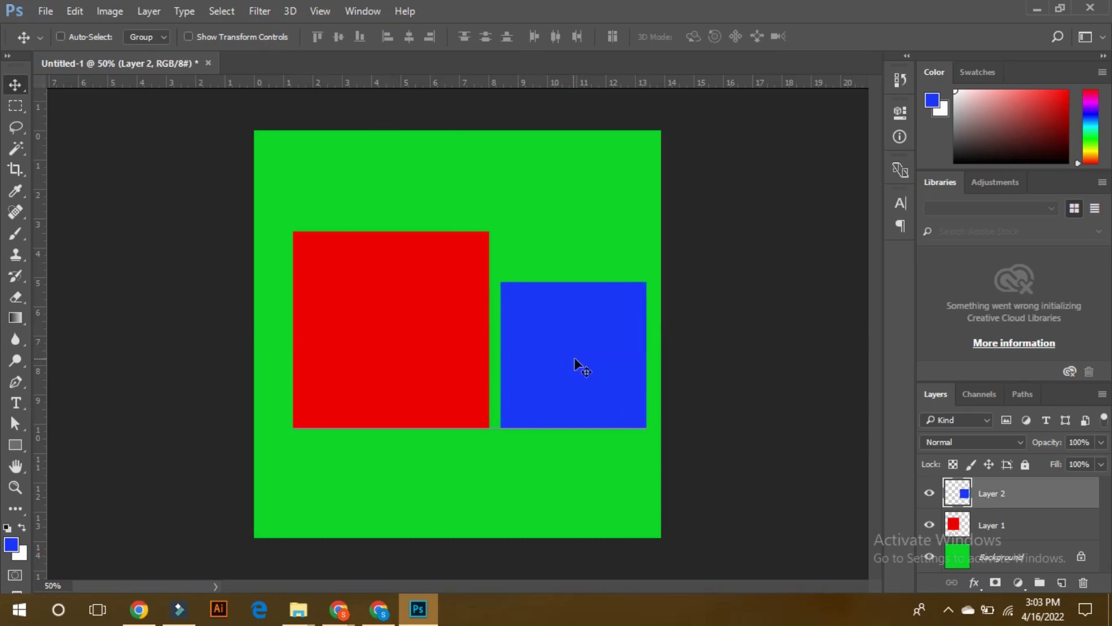
Centre the blue square horizontally and vertically in the red one, then drag both to the lower-left corner
left_click(995, 525, "ctrl")
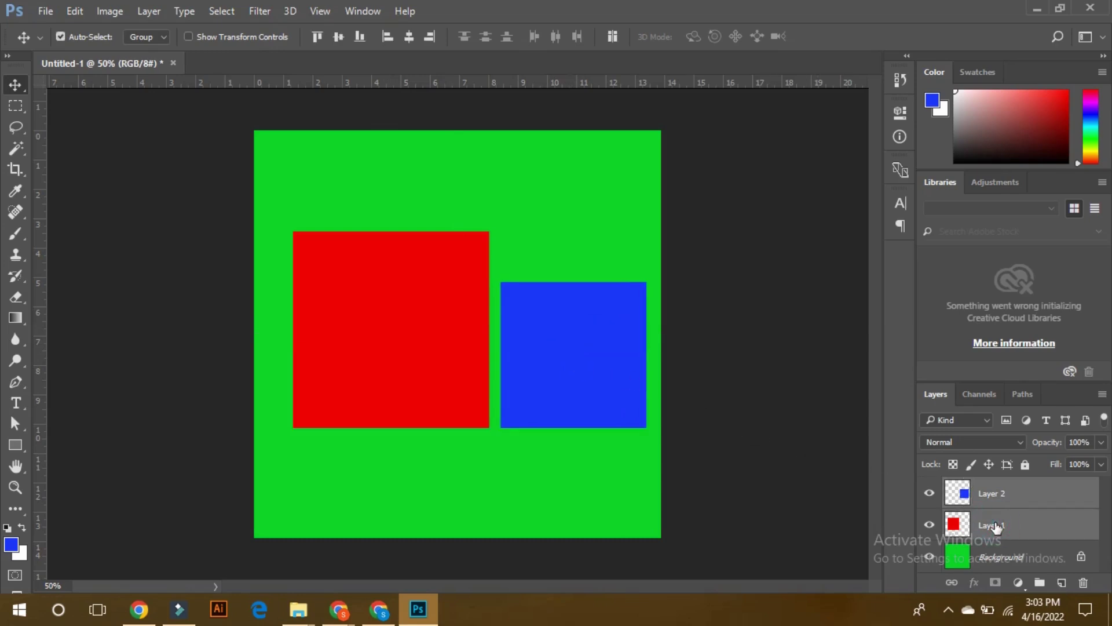
left_click(410, 37)
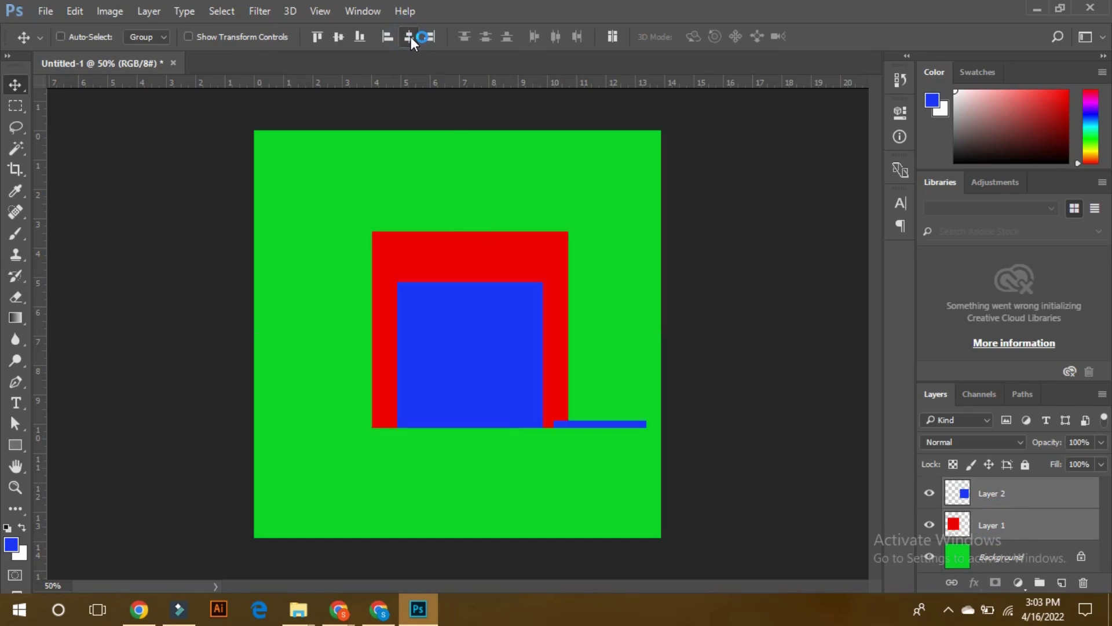
left_click(340, 39)
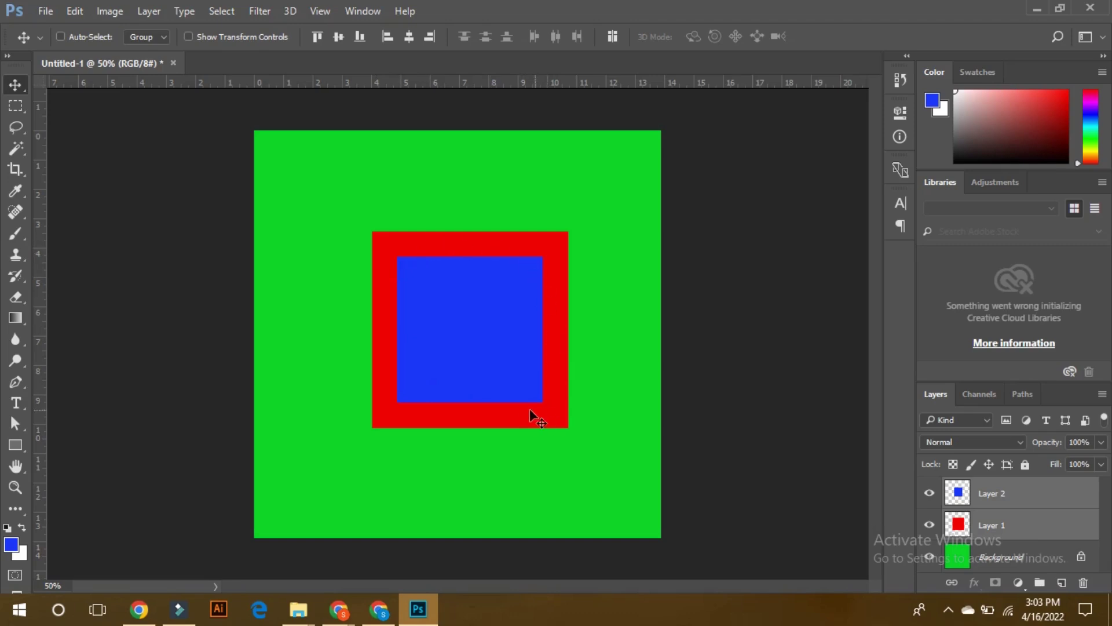
mouse_move(490, 303)
left_mouse_down()
mouse_move(478, 287)
mouse_move(468, 300)
left_mouse_up()
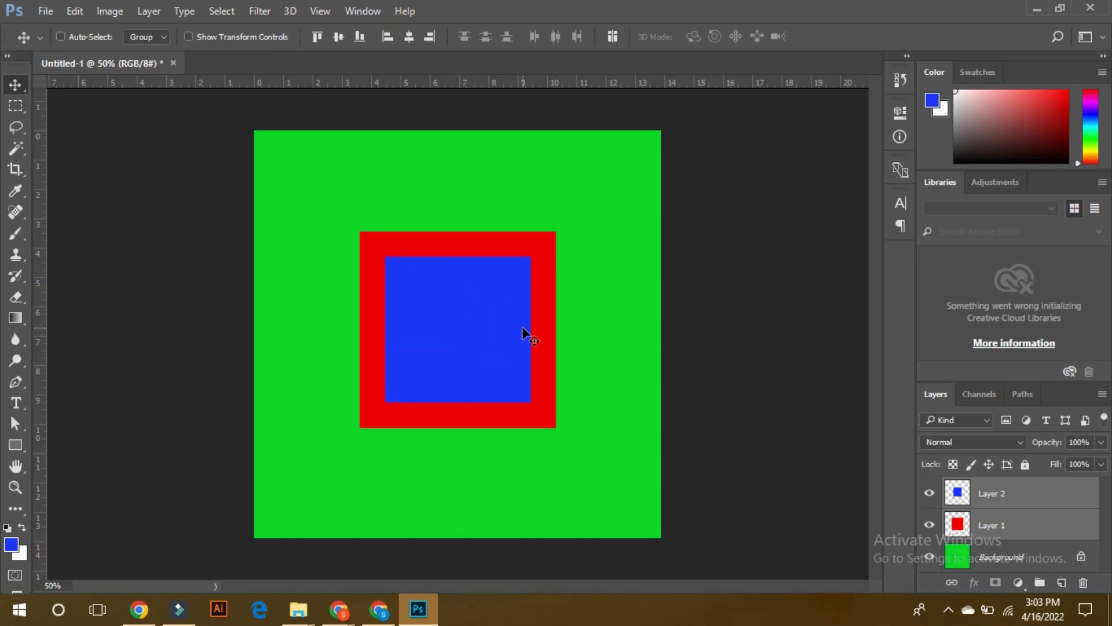
left_click_drag(452, 258, 365, 363)
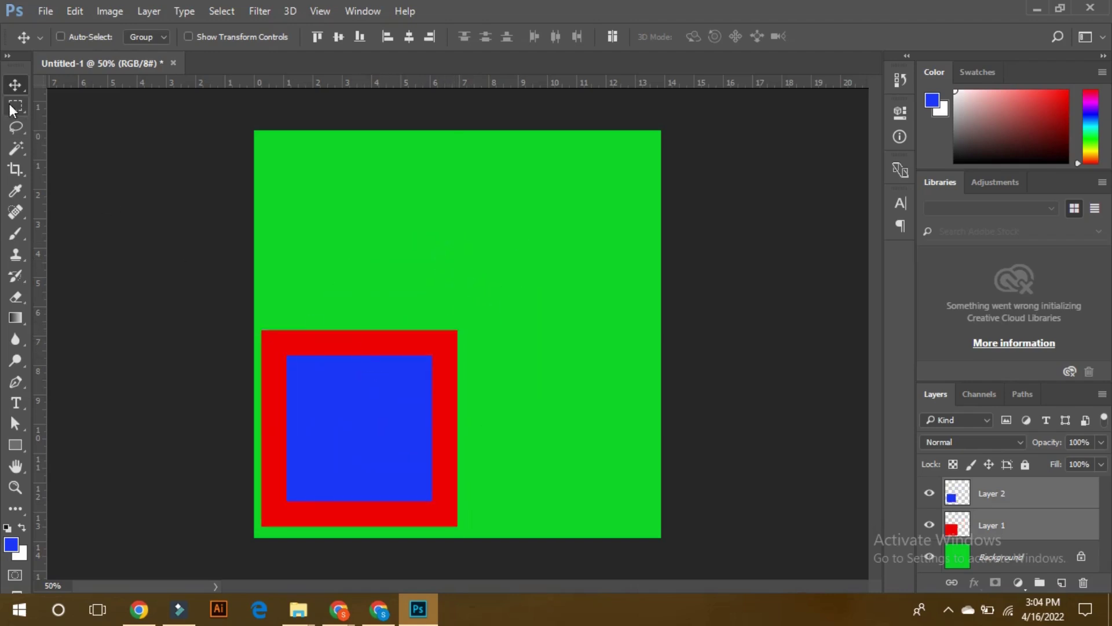